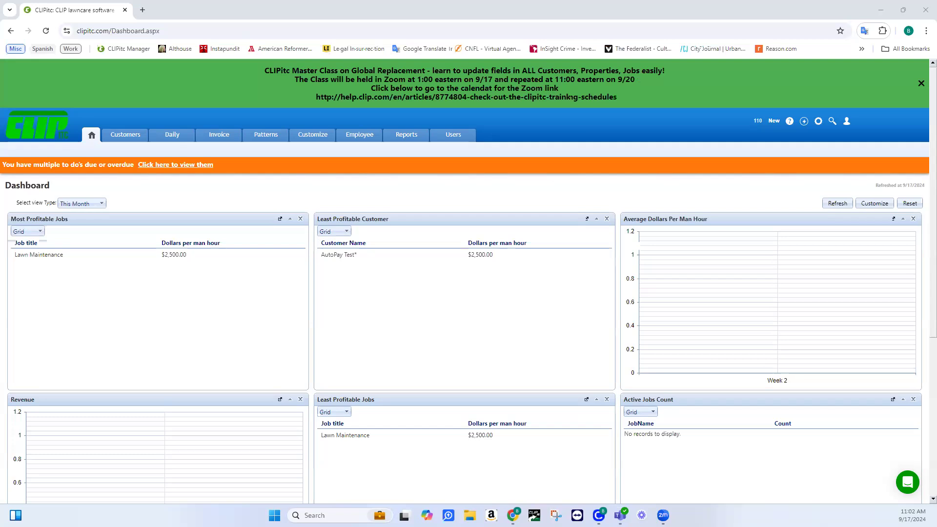
Dismiss the master class banner and update the country of all customers to United States of America.
left_click(921, 85)
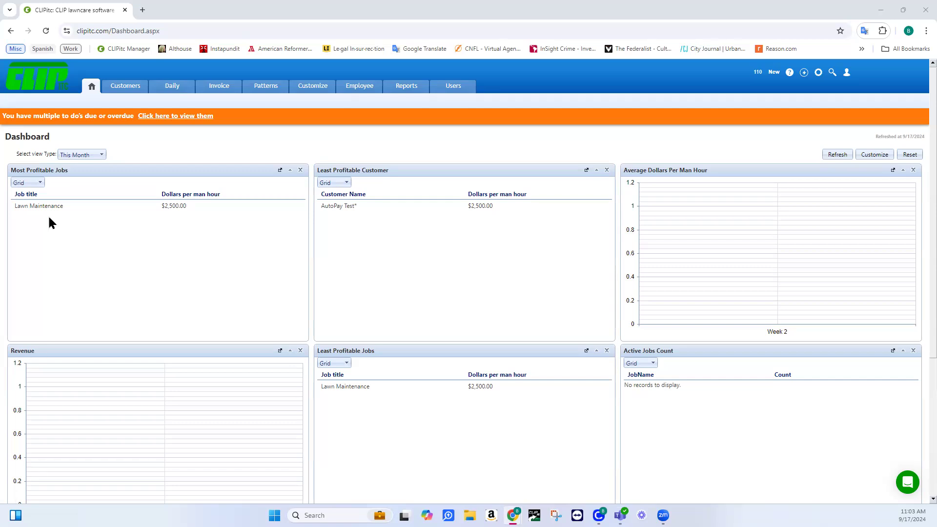
left_click(267, 88)
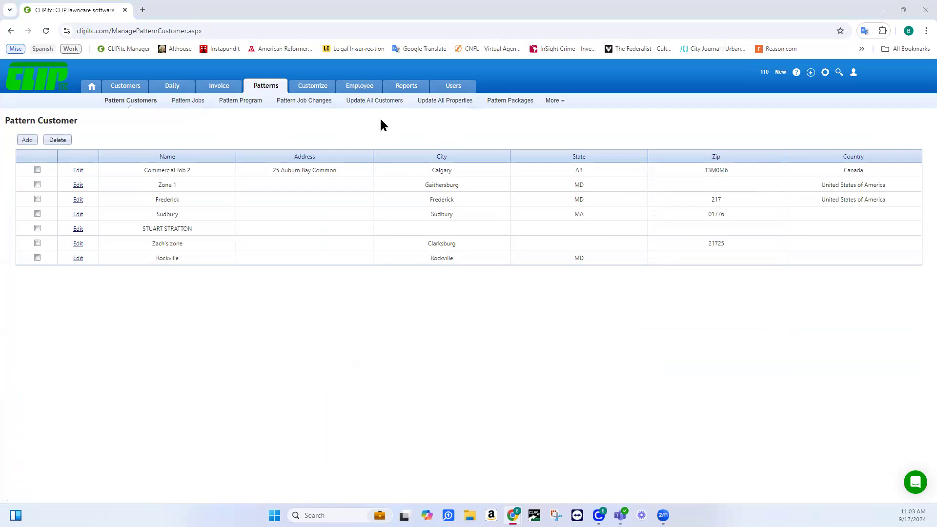
left_click(383, 105)
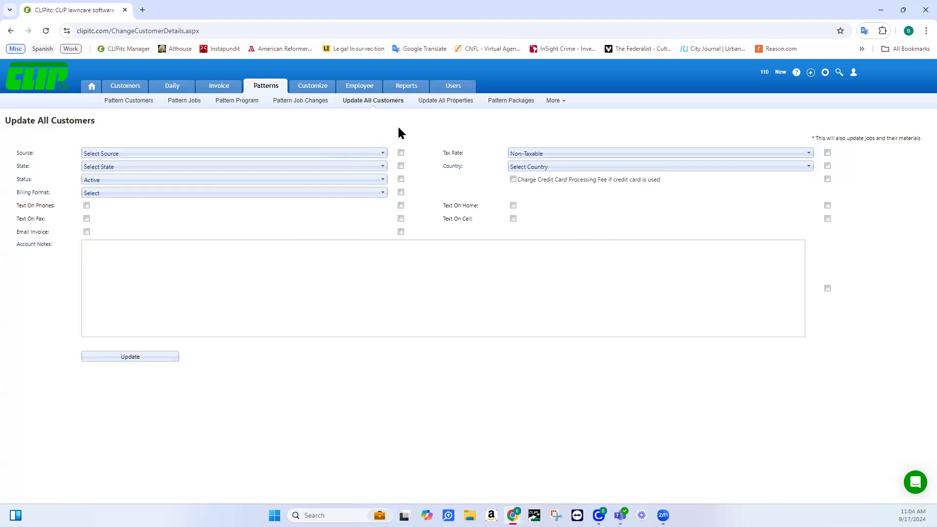
left_click(551, 167)
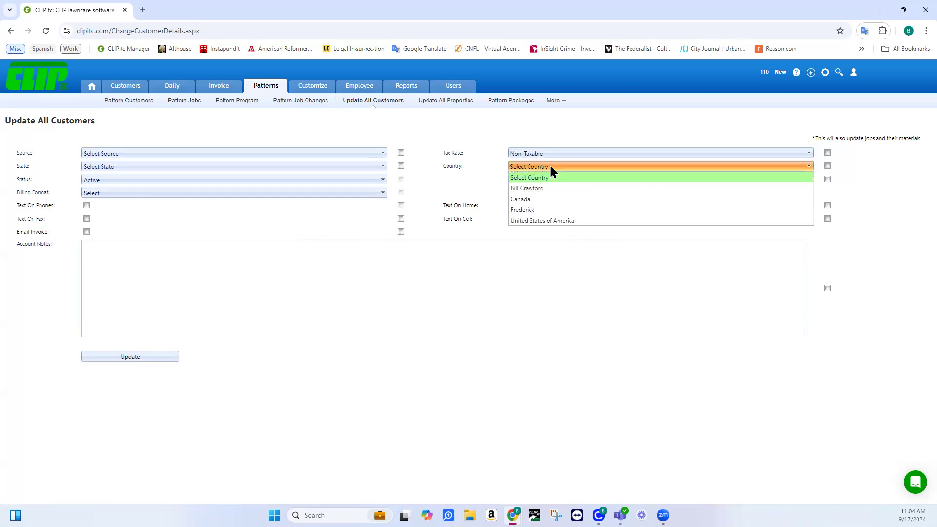
left_click(608, 222)
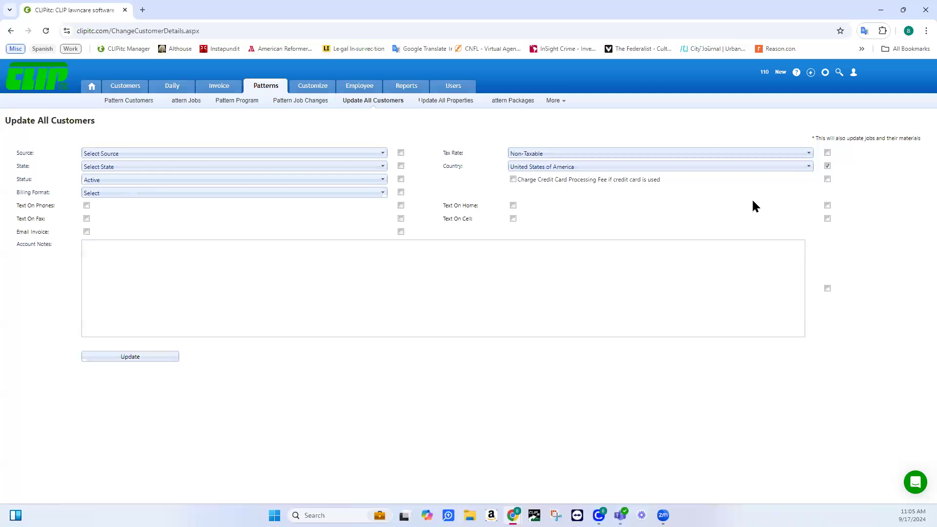
left_click(140, 358)
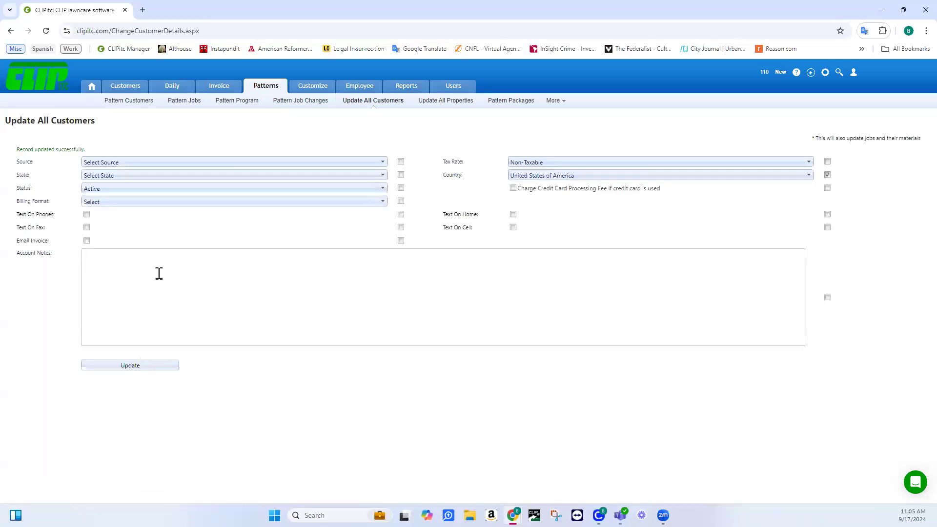
Open the customer list in a separate browser tab and check the country in one customer's general information.
right_click(125, 90)
left_click(152, 93)
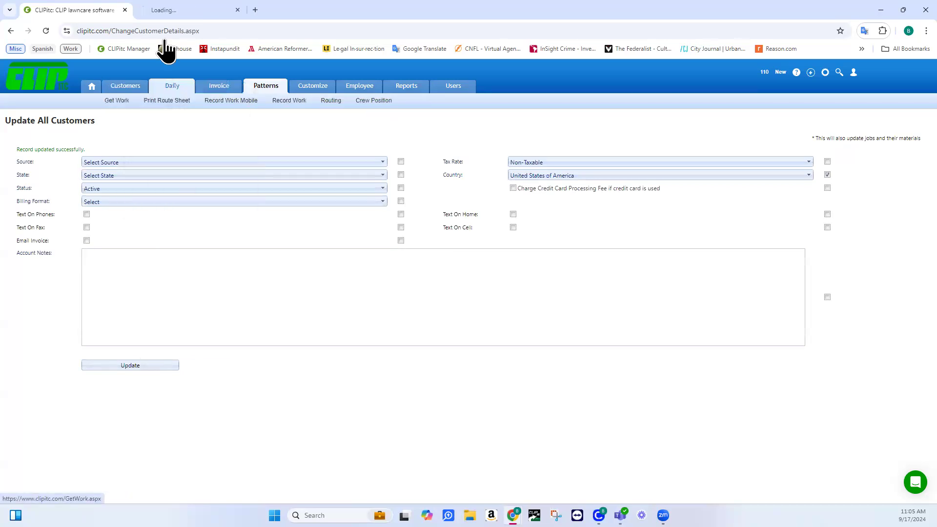
left_click(176, 12)
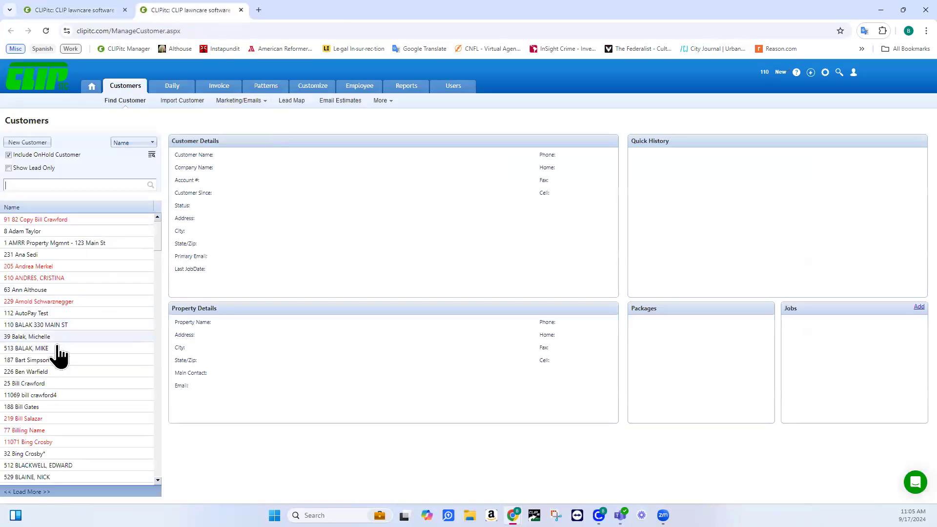
left_click(54, 361)
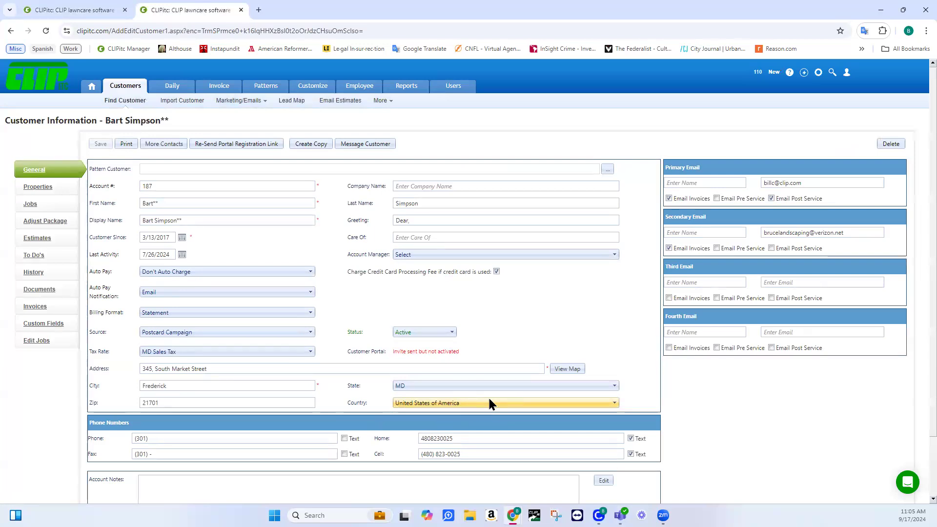
Turn off the credit card processing fee charge in the open customer's record and save the record.
left_click(73, 9)
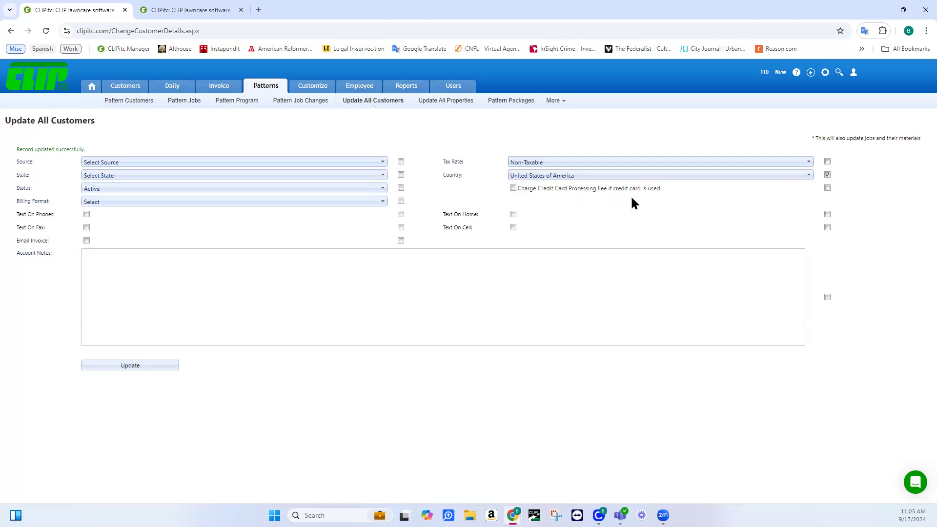
left_click(191, 11)
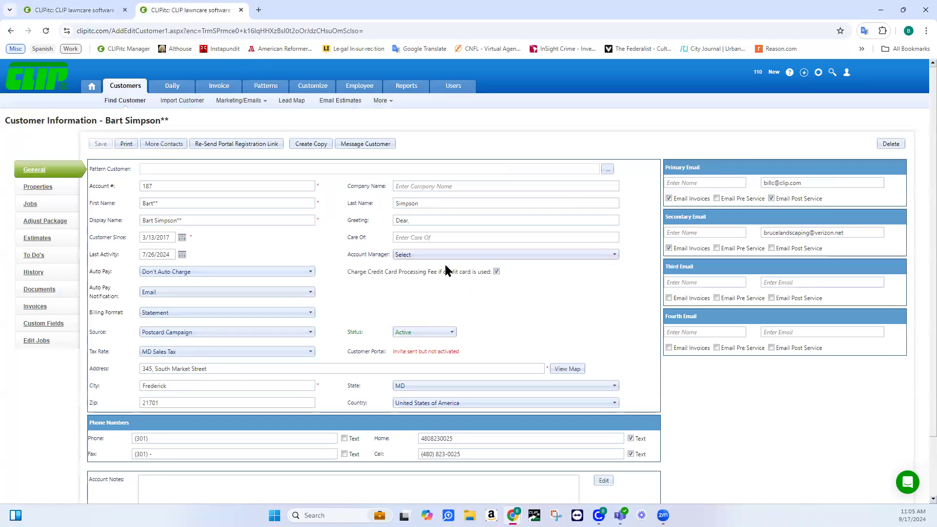
left_click(497, 272)
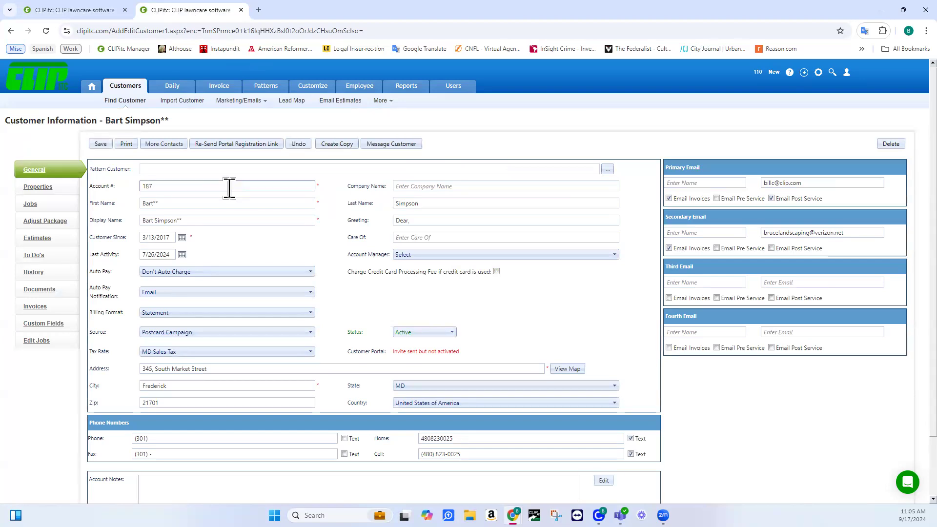
left_click(101, 143)
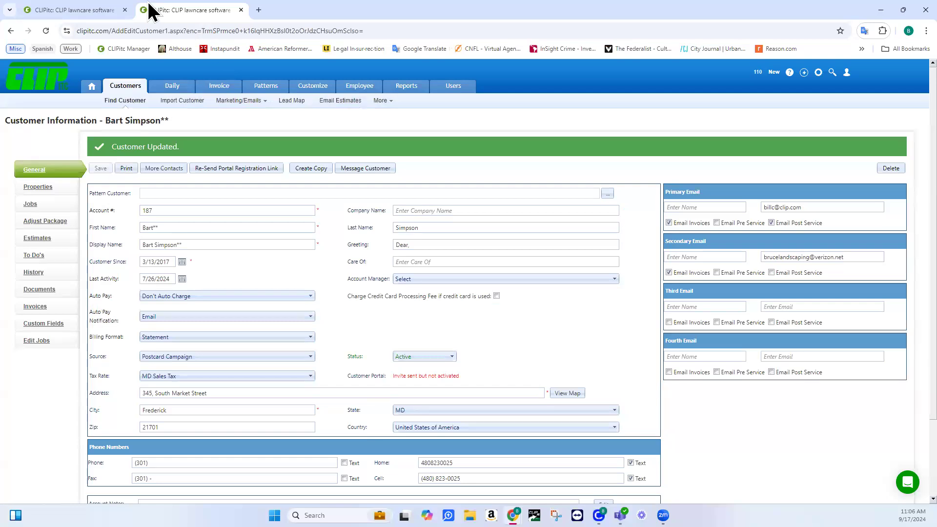
Turn on Charge Credit Card Processing Fee for all customers and apply the update.
left_click(91, 12)
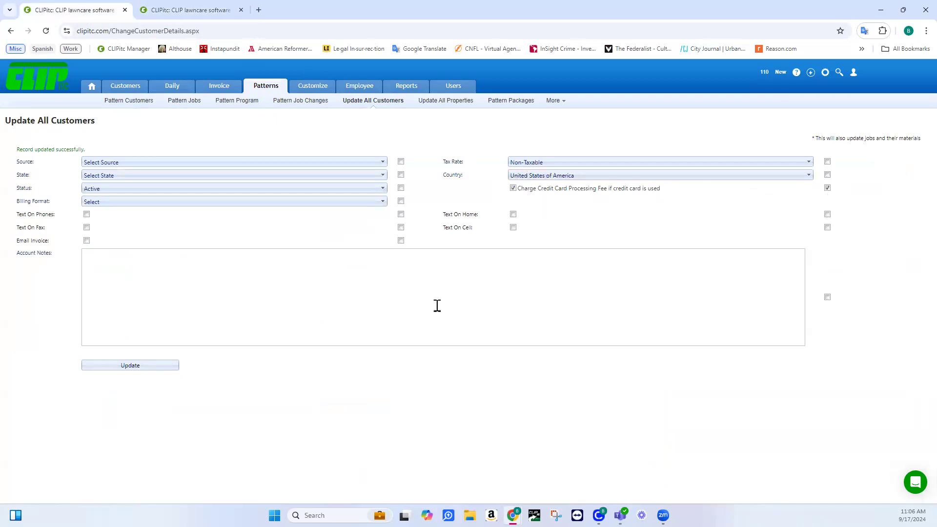
left_click(160, 364)
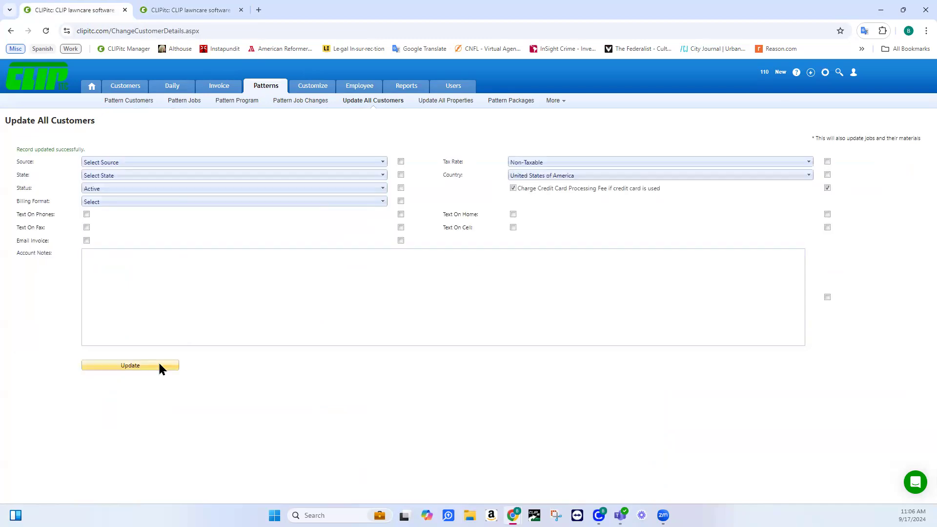
Reload the customer's general information and check the credit card processing fee setting.
left_click(178, 14)
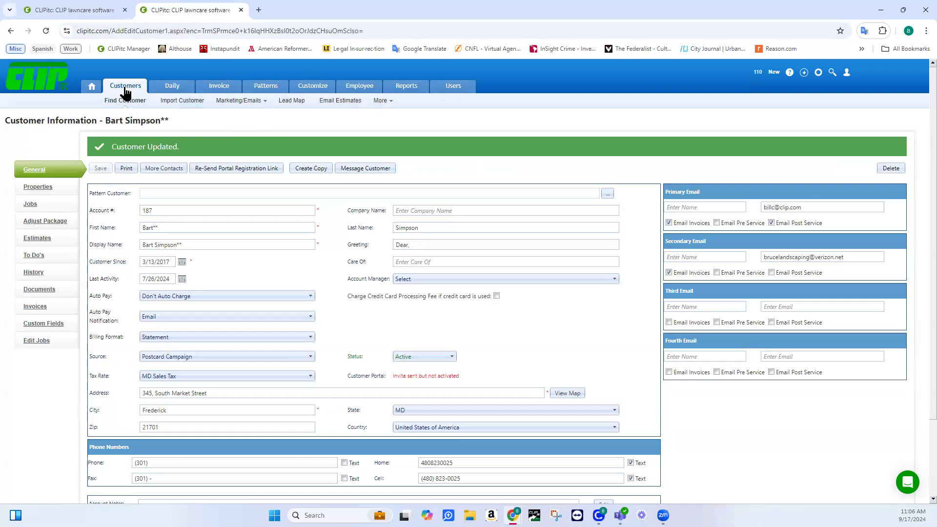
left_click(30, 205)
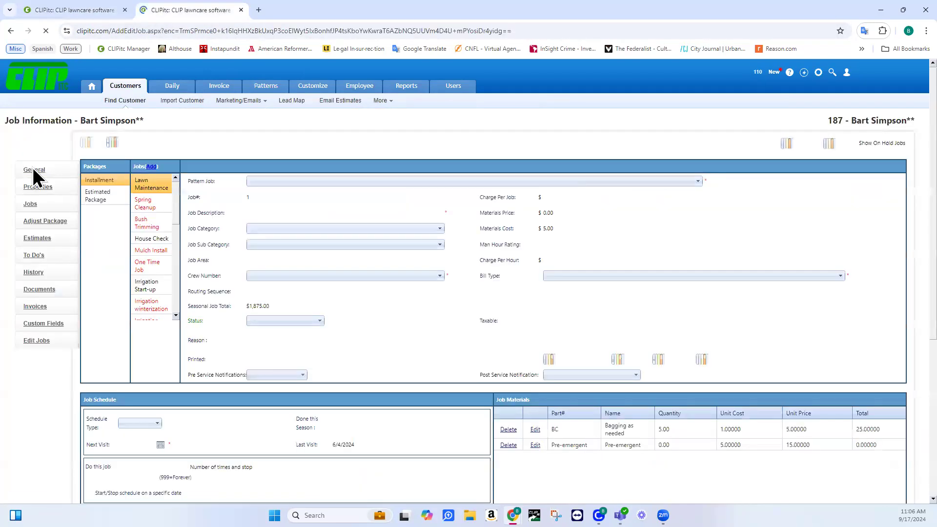
left_click(34, 174)
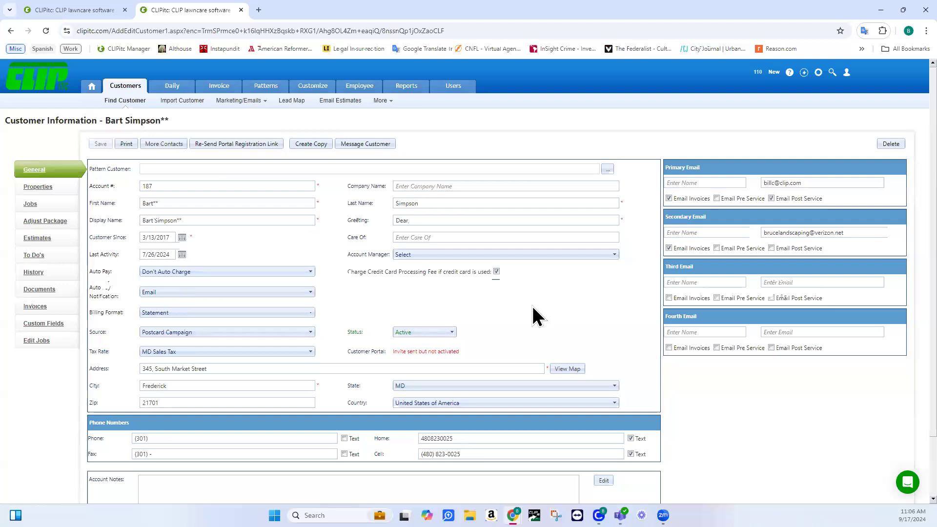
On a fresh Update All Customers form, choose Statement as the billing format and mark that field for updating.
left_click(78, 12)
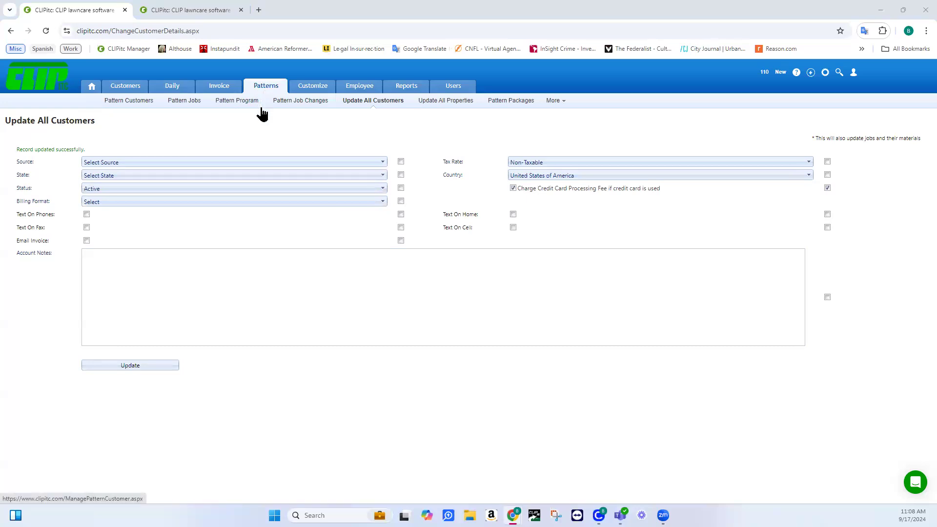
left_click(356, 103)
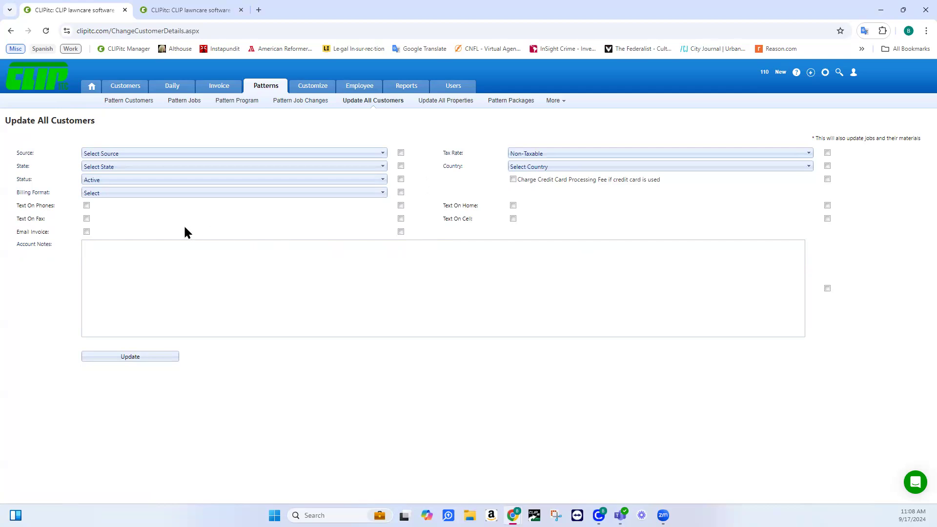
left_click(146, 191)
left_click(136, 215)
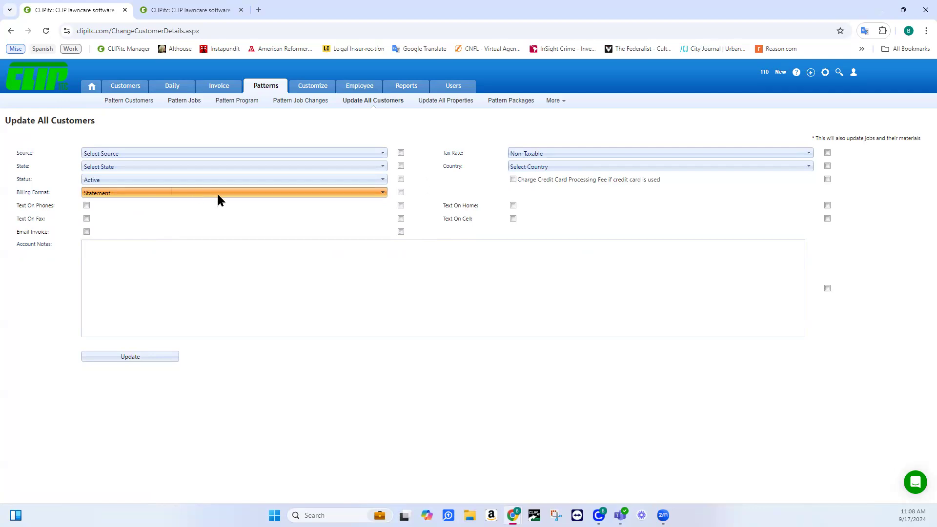
left_click(401, 193)
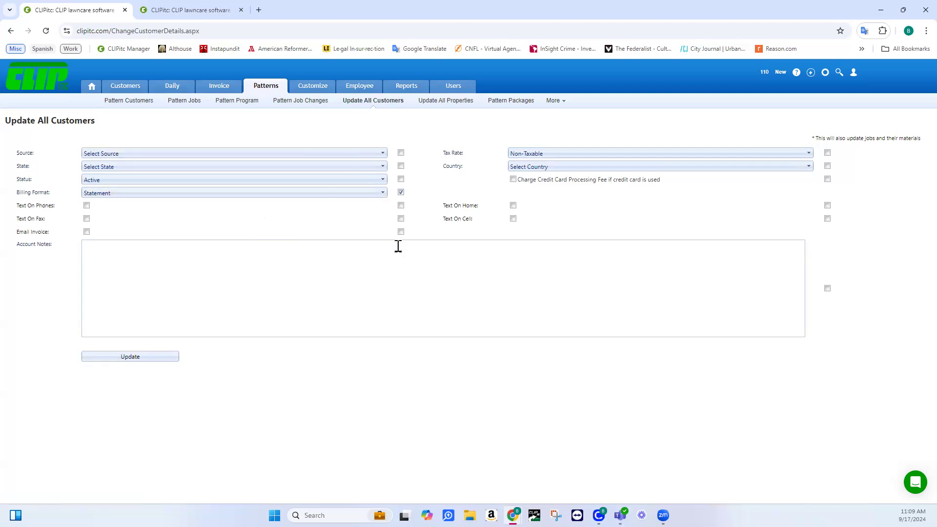
Open the Update All Properties form, then view the customer's property information and skip the feature tour.
left_click(442, 101)
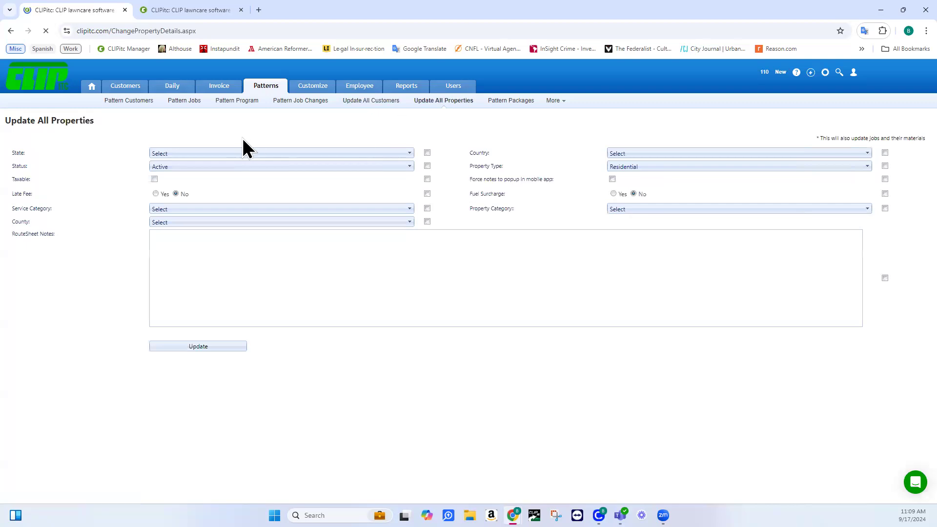
left_click(180, 10)
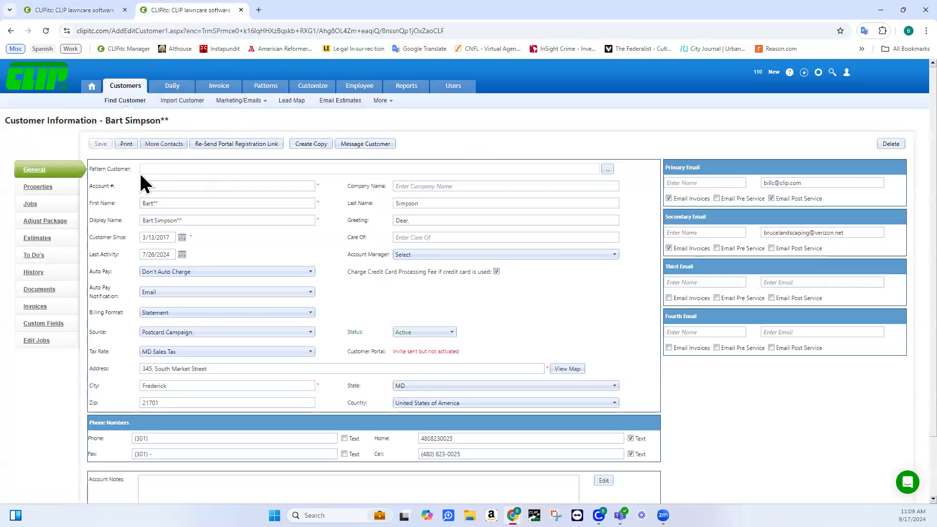
left_click(38, 188)
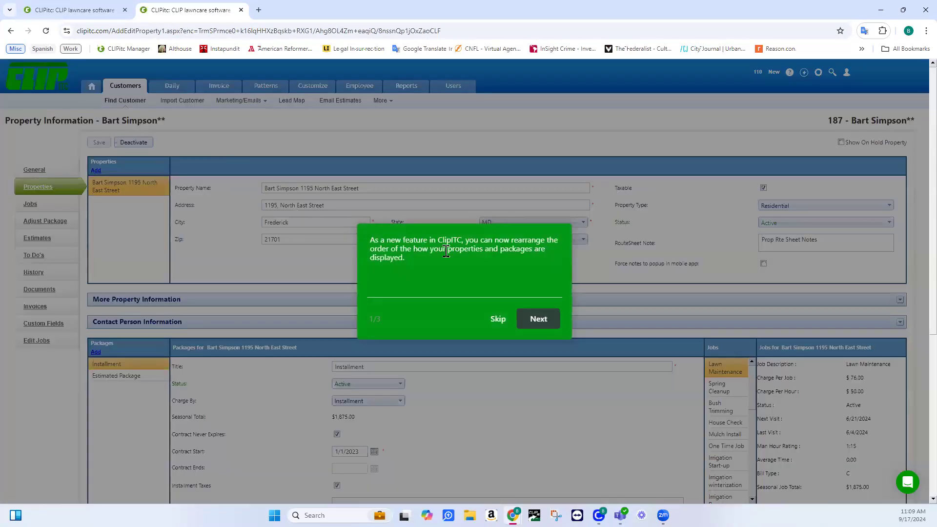
left_click(497, 319)
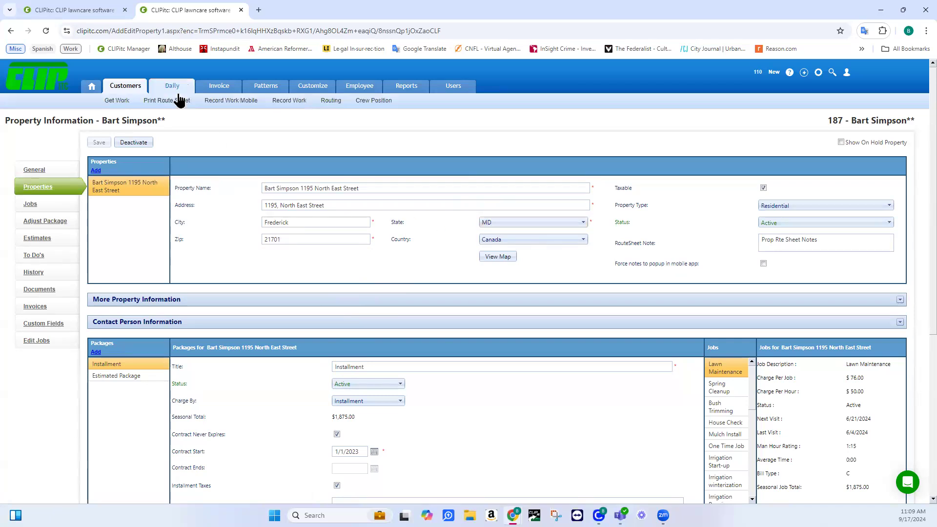
Compare the fields offered by the Update All Customers and Update All Properties forms.
left_click(85, 10)
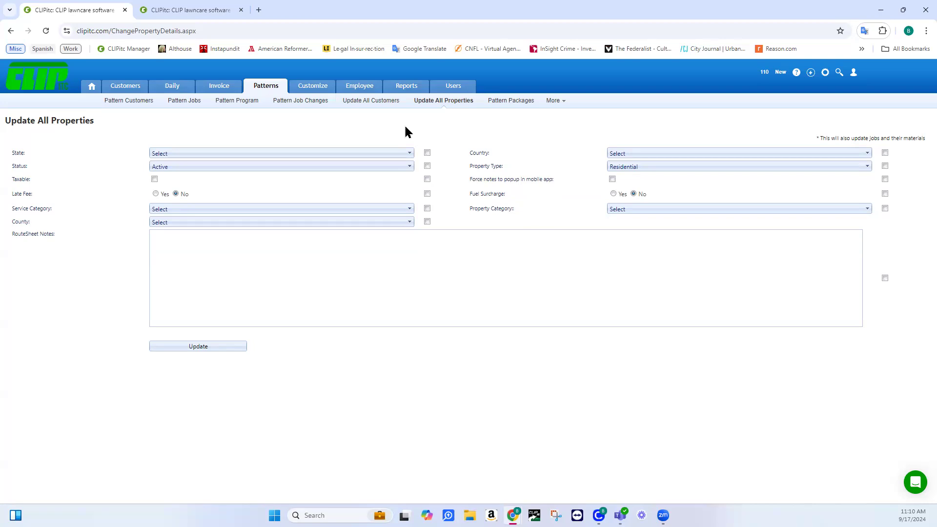
left_click(383, 101)
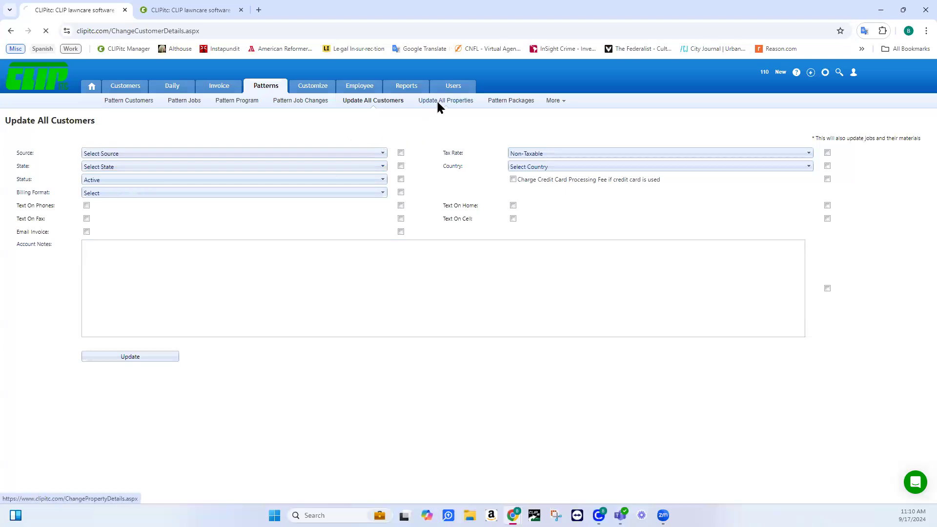
left_click(437, 101)
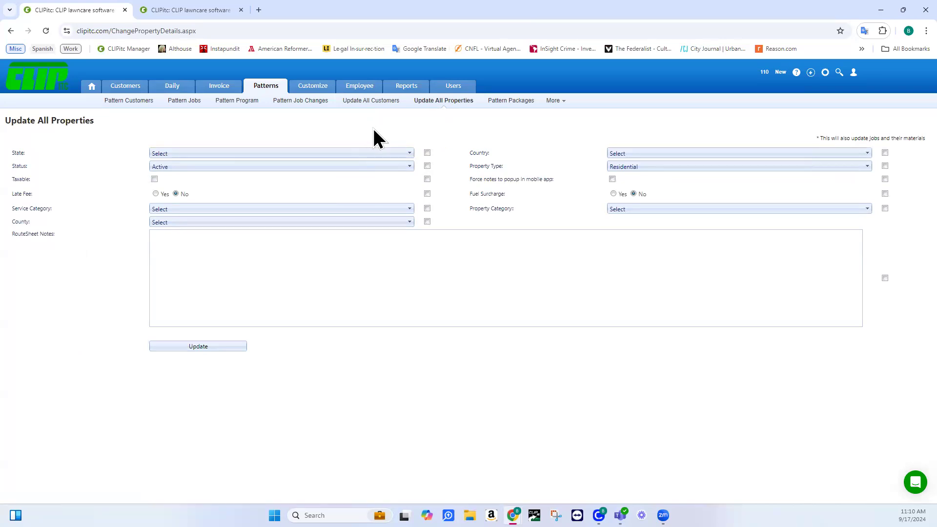
left_click(370, 102)
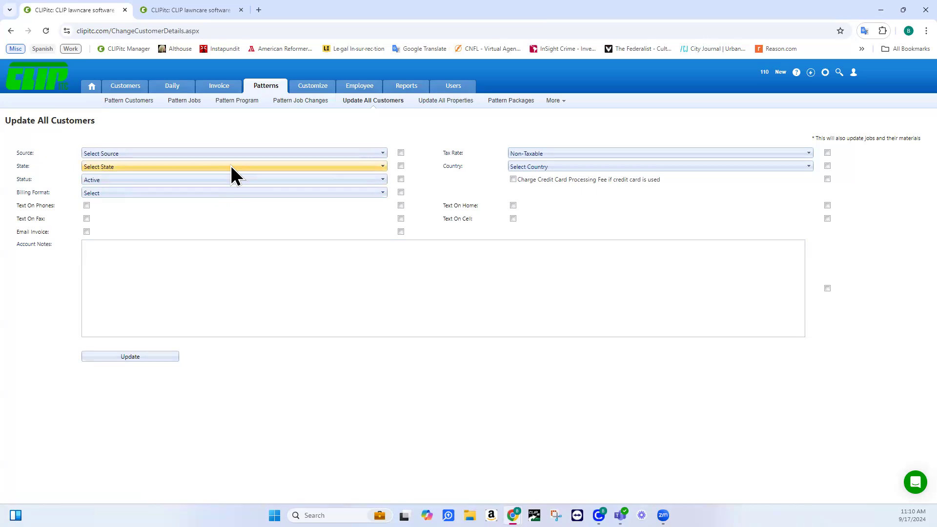
In Update All Properties, set the state to MD, mark that field for updating and run the update.
left_click(431, 103)
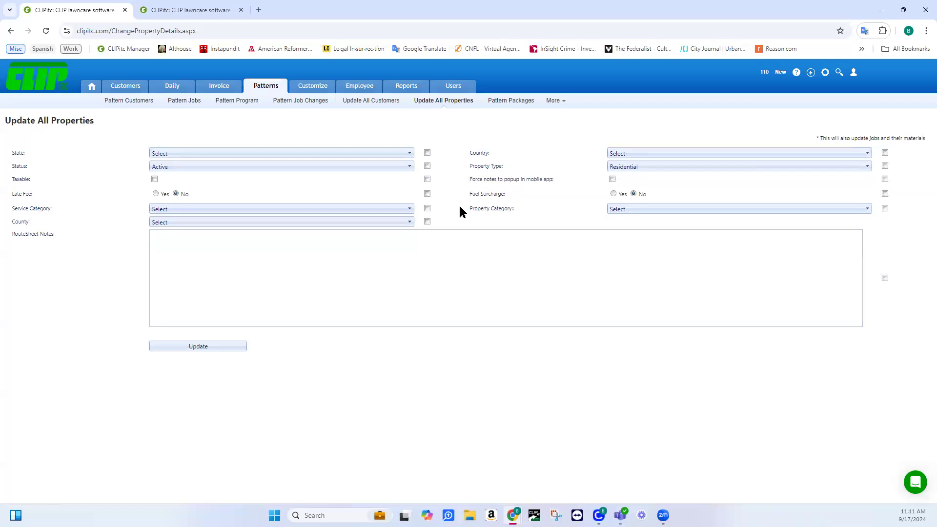
left_click(266, 152)
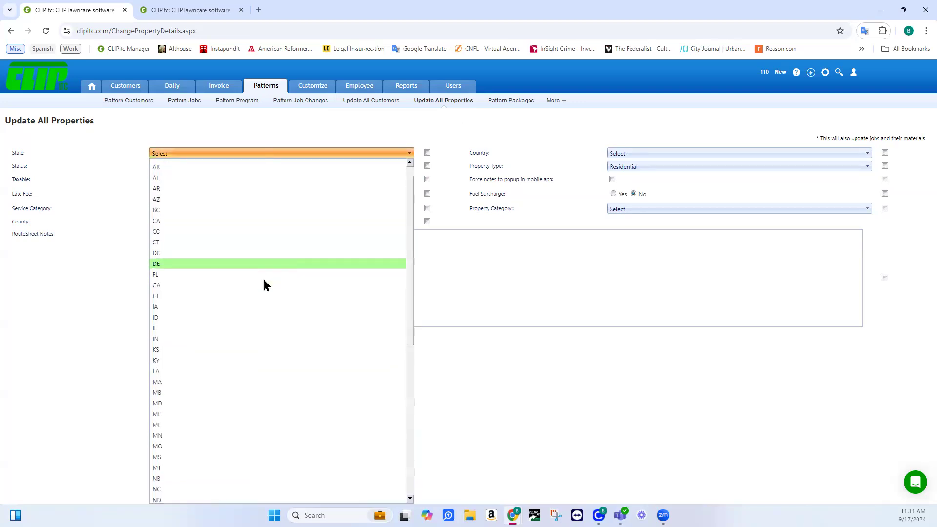
scroll(262, 277, "down", 3)
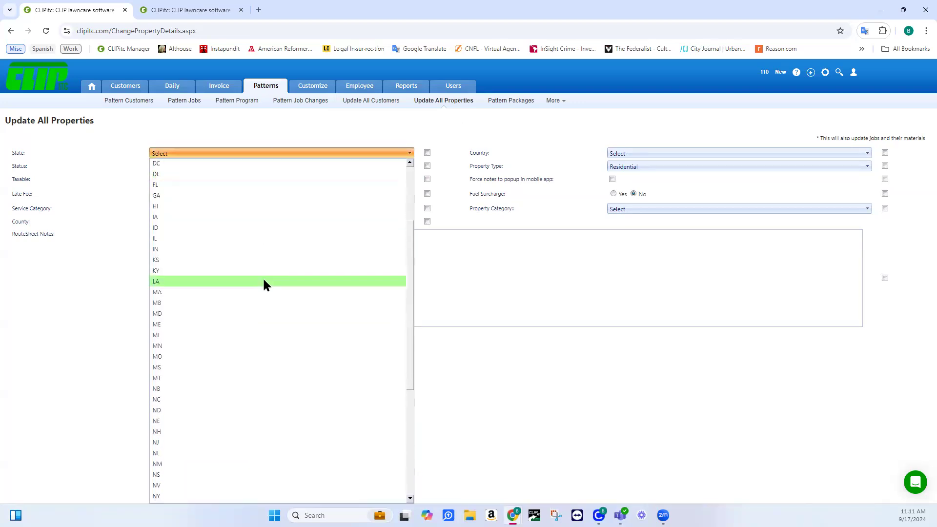
left_click(209, 314)
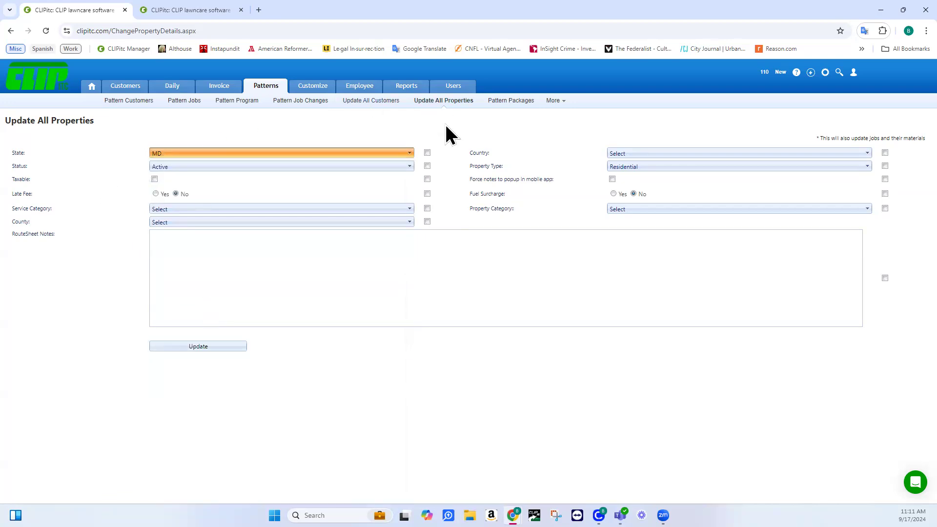
left_click(427, 153)
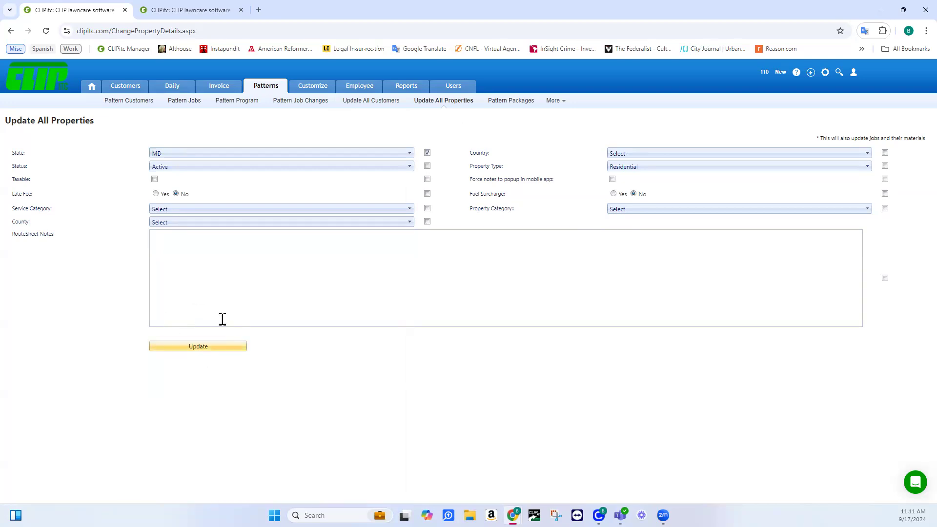
left_click(205, 355)
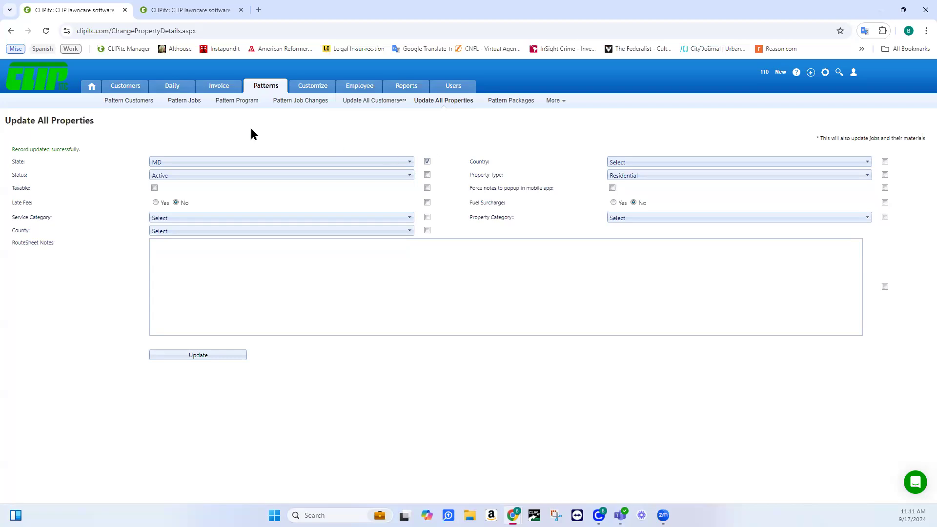
Get the daily routing for crew 1, extending the end of the job due-date range to 9/5/2024.
mouse_move(207, 89)
mouse_move(177, 94)
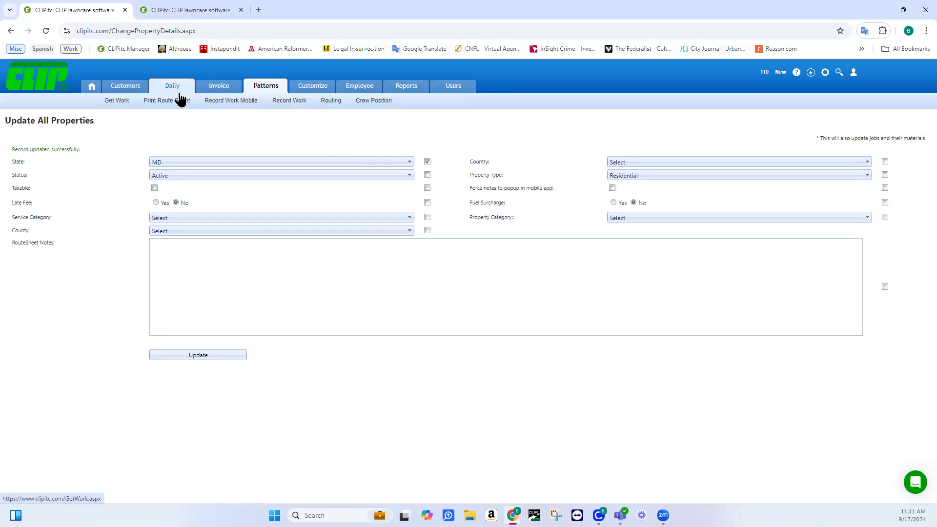
left_click(329, 102)
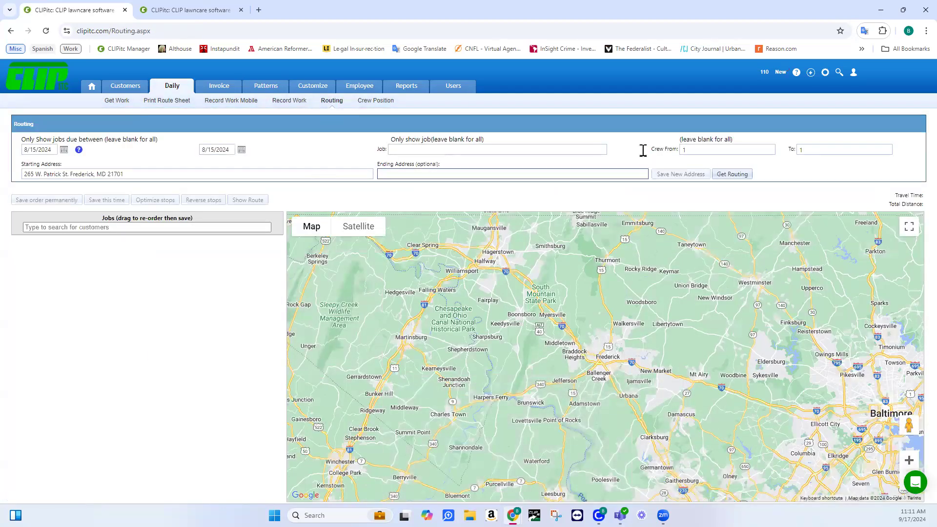
left_click(729, 173)
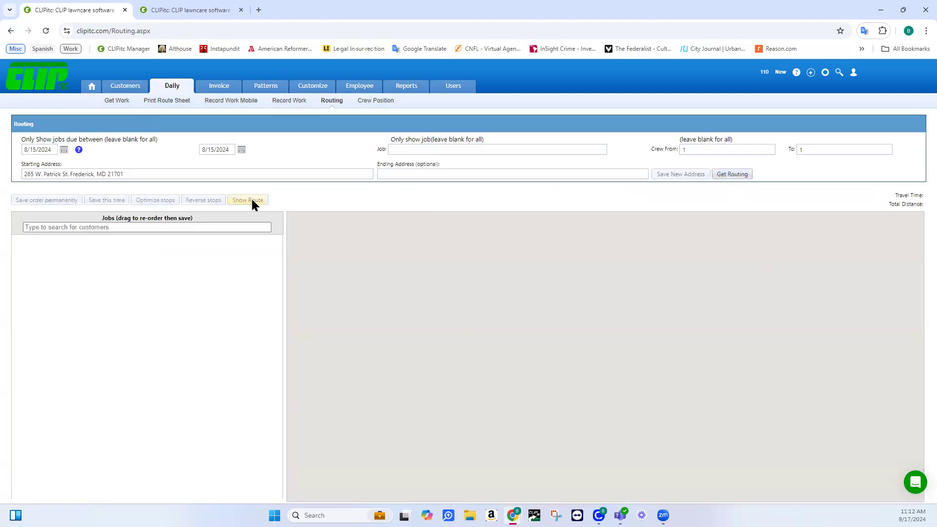
left_click(241, 150)
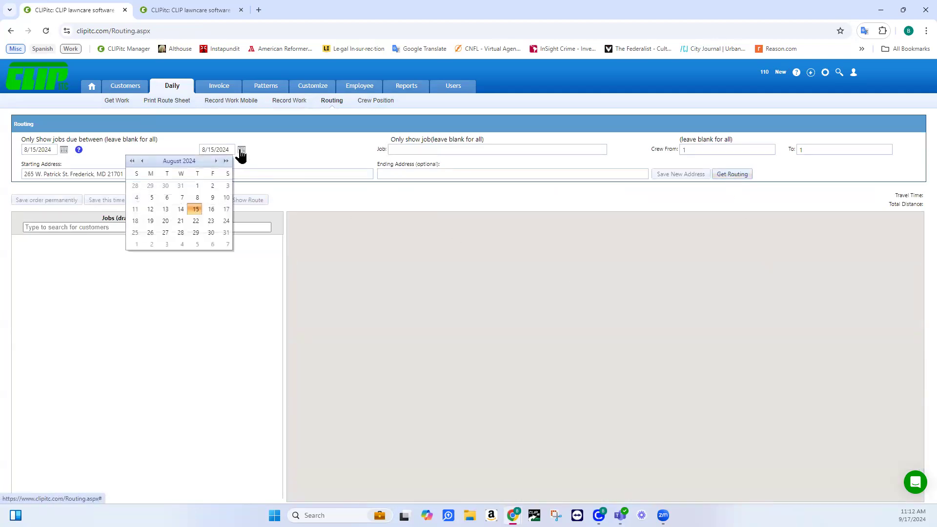
left_click(194, 244)
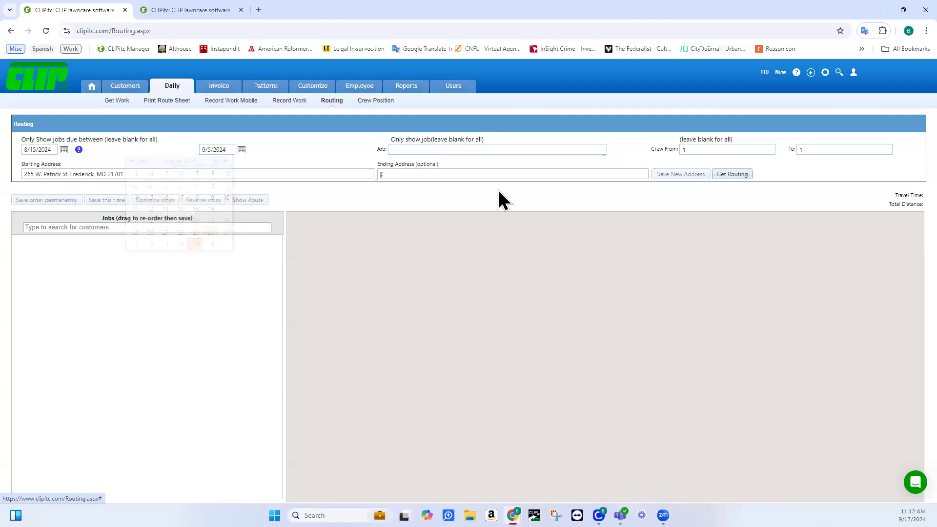
left_click(733, 175)
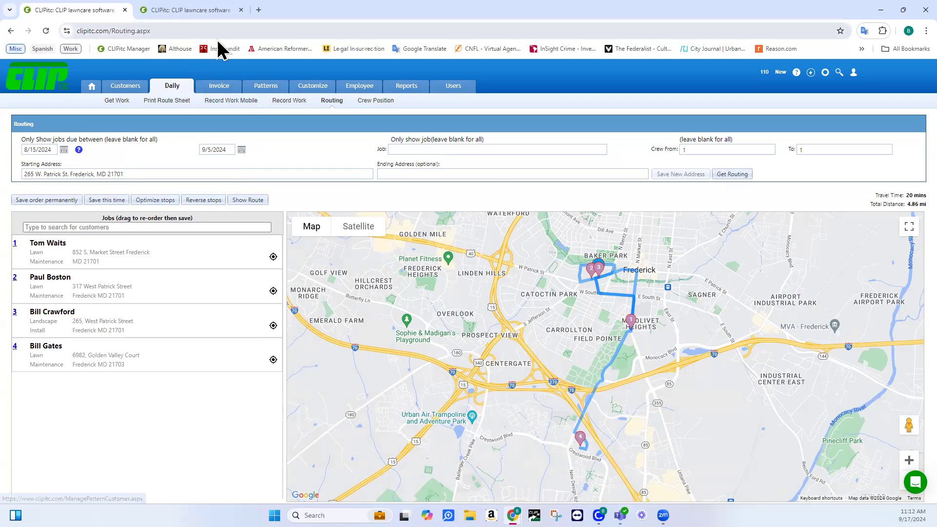
Open the sample customer's general information and compare it with the property information in the other browser tab.
left_click(126, 90)
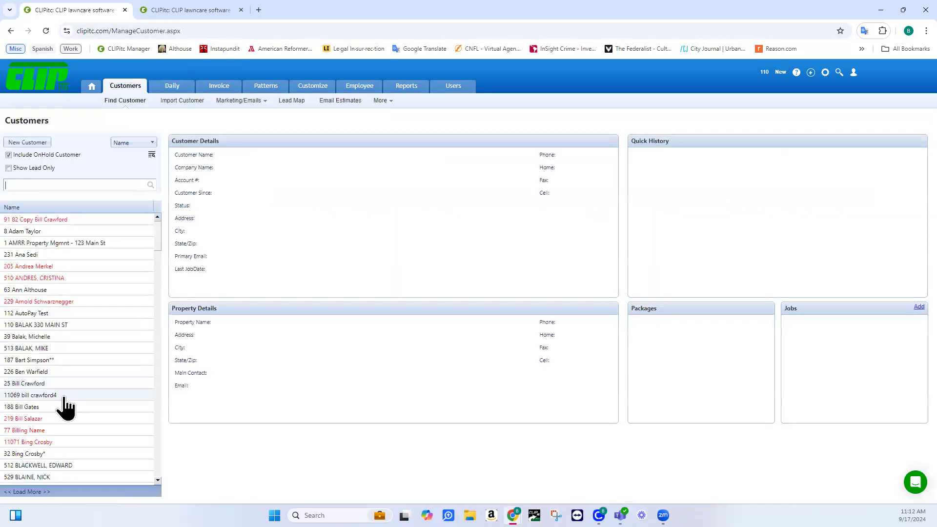
left_click(31, 362)
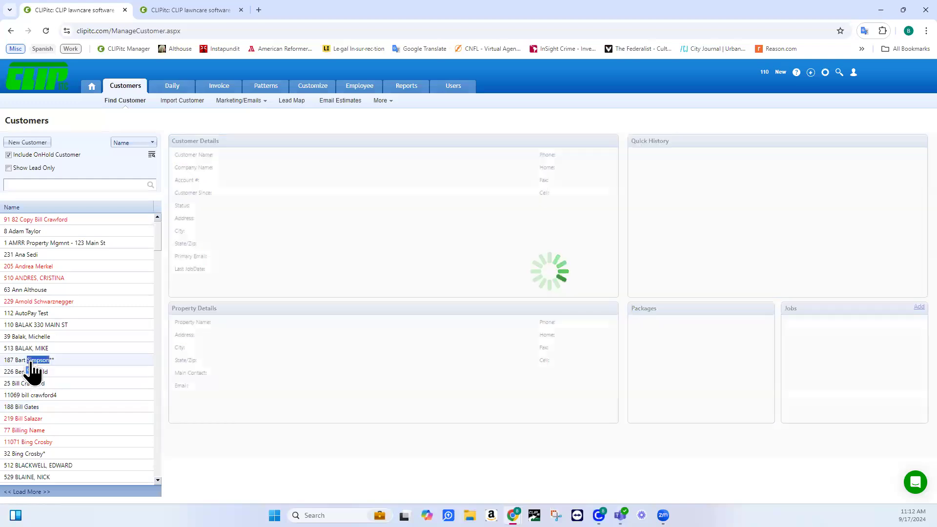
left_click(176, 10)
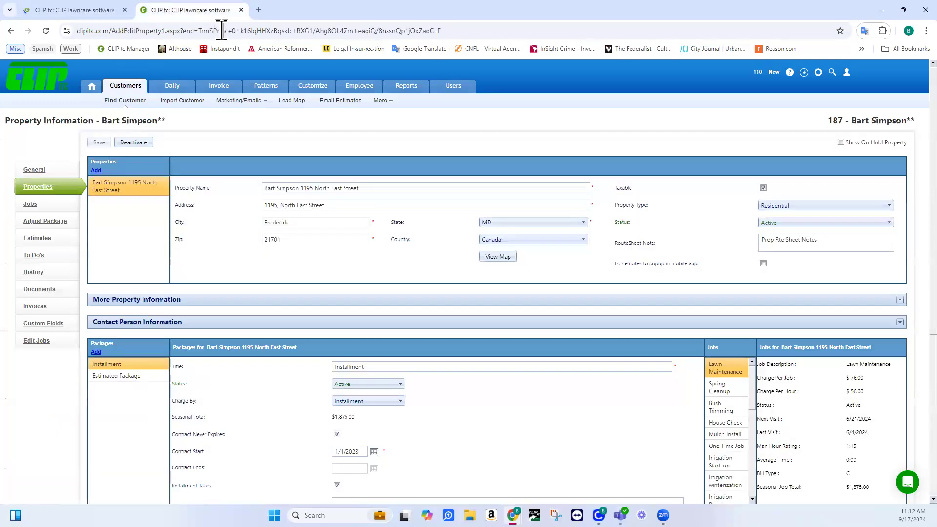
left_click(95, 11)
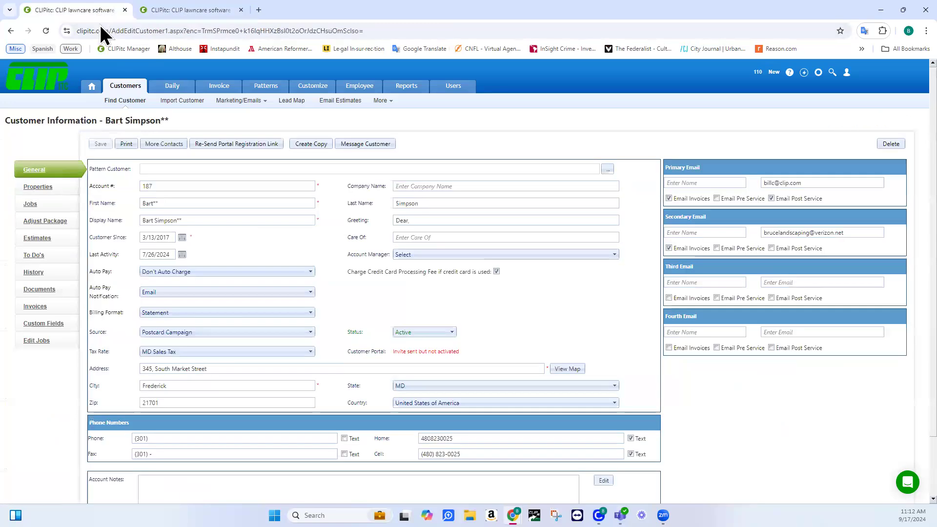
Open a fresh Update All Properties form and compare its fields with the customer's property information.
left_click(262, 88)
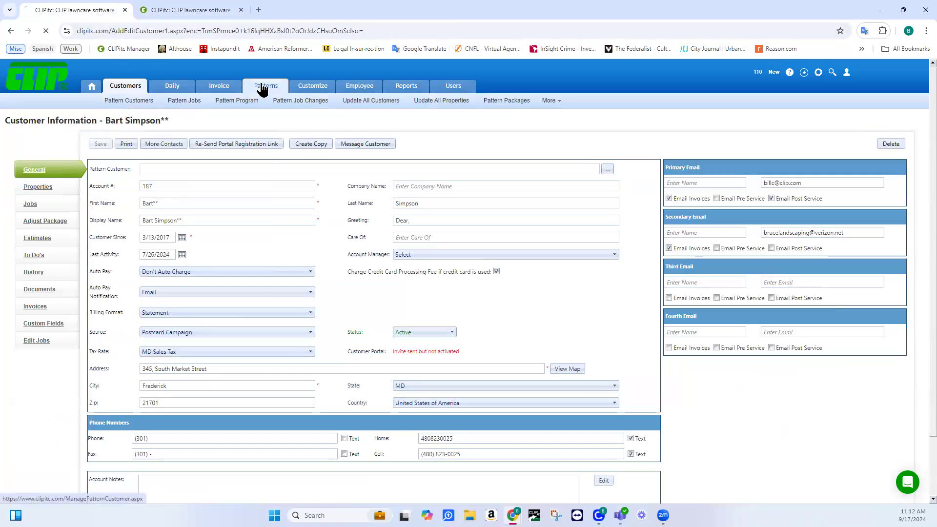
left_click(424, 107)
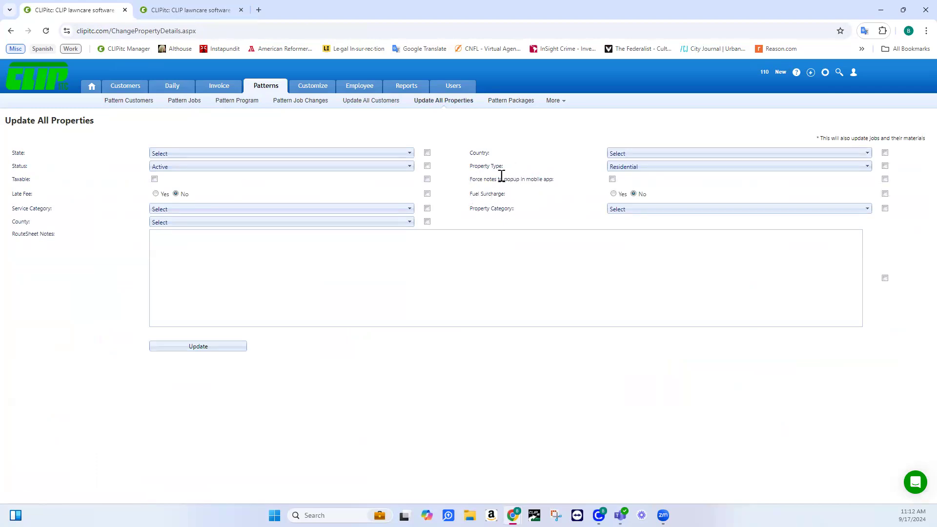
left_click(164, 9)
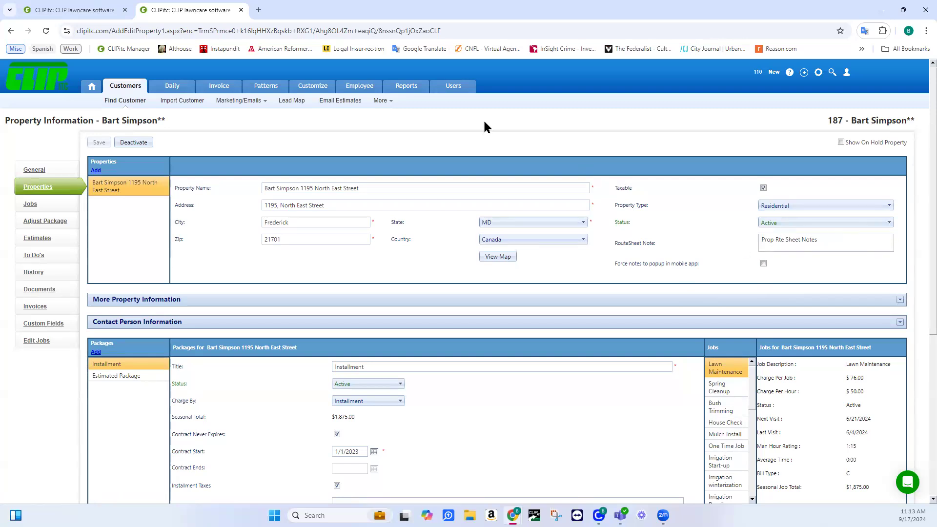
left_click(84, 11)
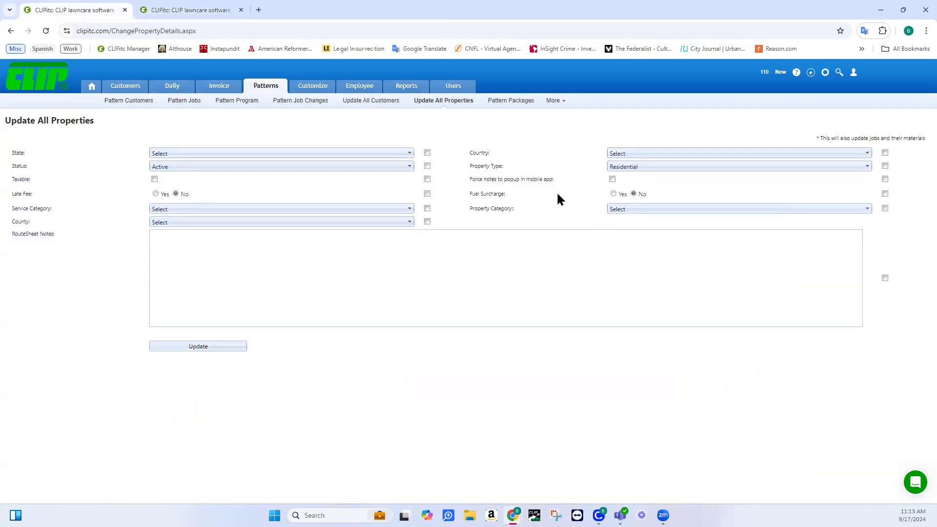
Try turning on the forced popup of notes in the mobile app and marking that field for updating.
left_click(613, 180)
left_click(885, 180)
left_click(613, 180)
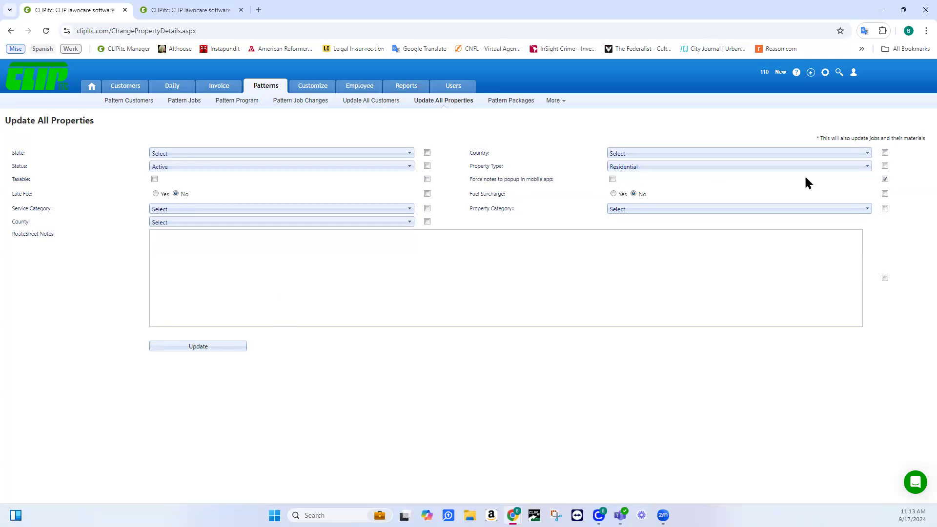
left_click(886, 180)
Check the property's route sheet note, then enable forced note popups and mark that field and the fuel surcharge for updating.
left_click(181, 11)
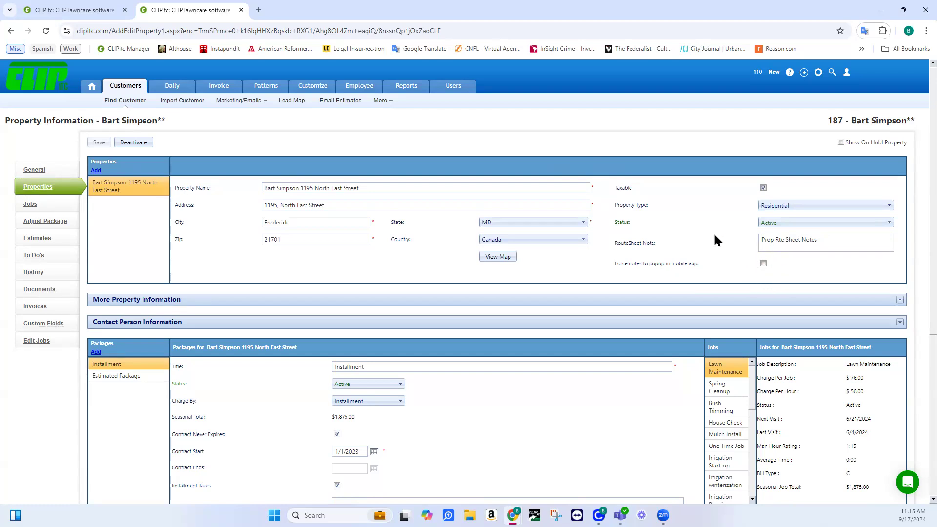
left_click(83, 11)
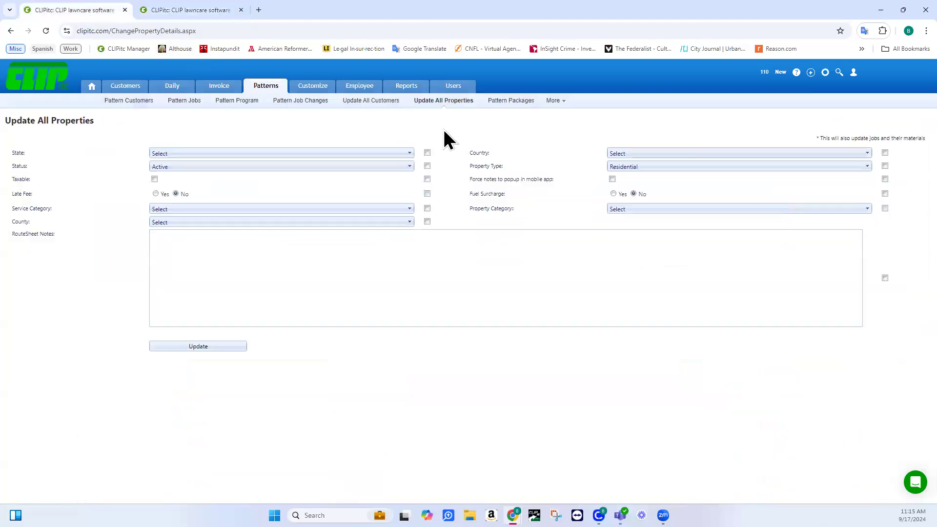
left_click(613, 180)
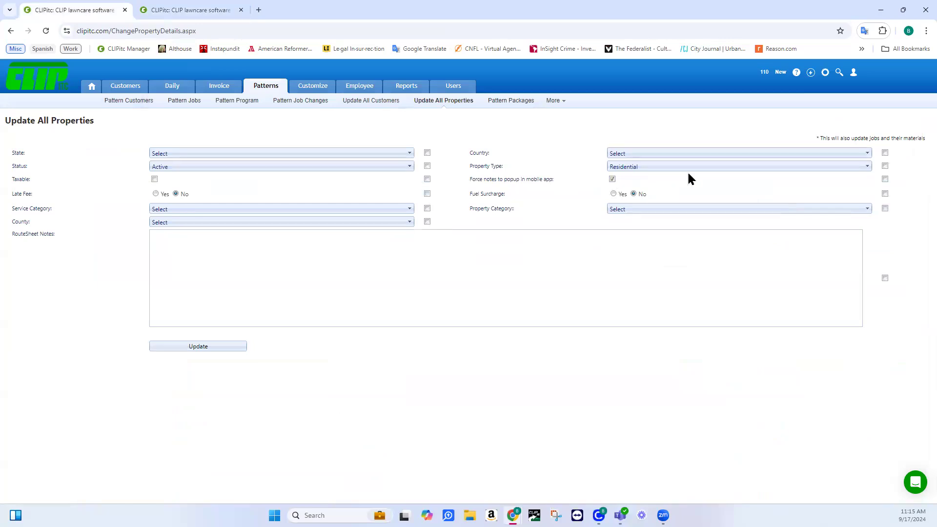
left_click(885, 179)
left_click(884, 193)
Revisit the Update All Customers form and reopen a blank Update All Properties form.
left_click(371, 101)
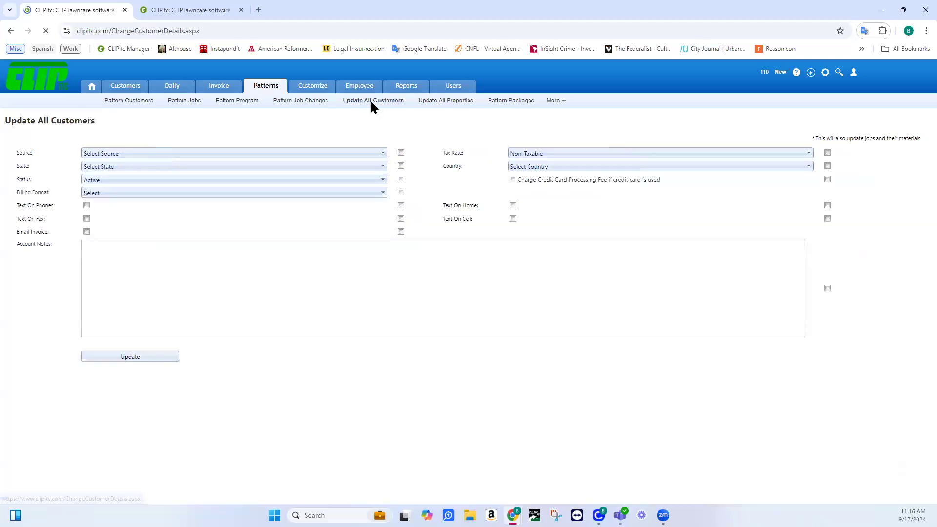
left_click(447, 102)
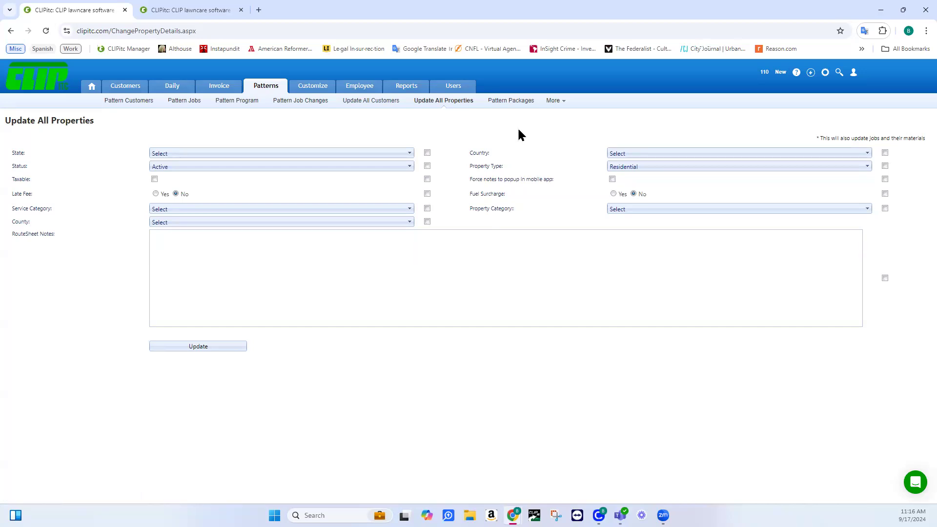
Open the Spring Cleanup pattern job and review its details, schedule and materials.
left_click(186, 102)
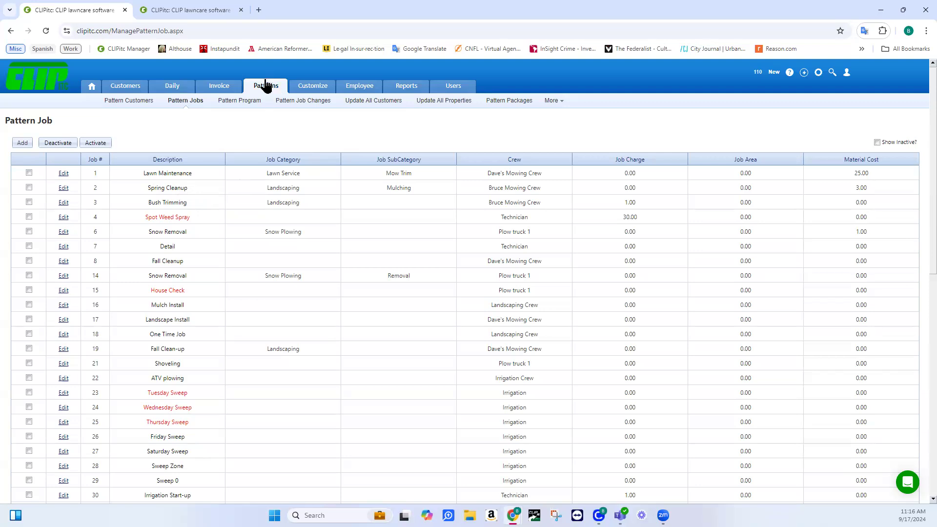
left_click(63, 188)
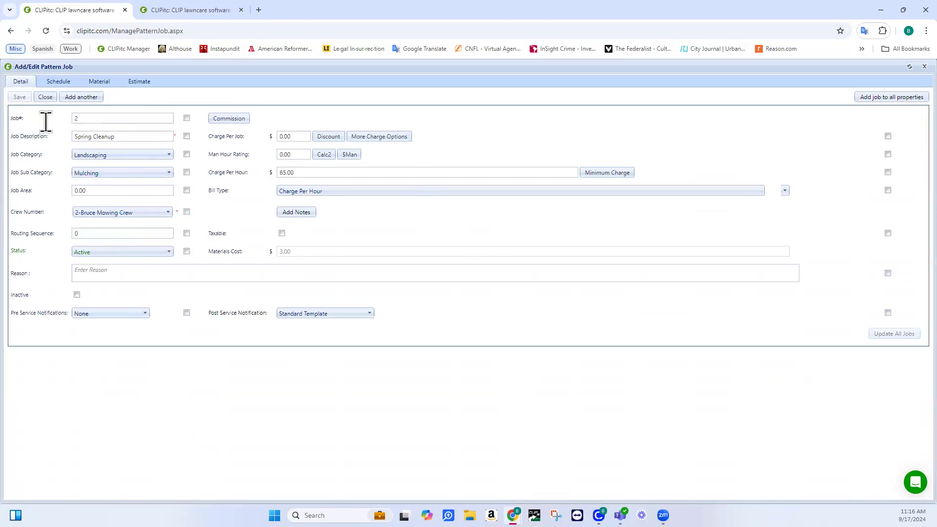
left_click(56, 84)
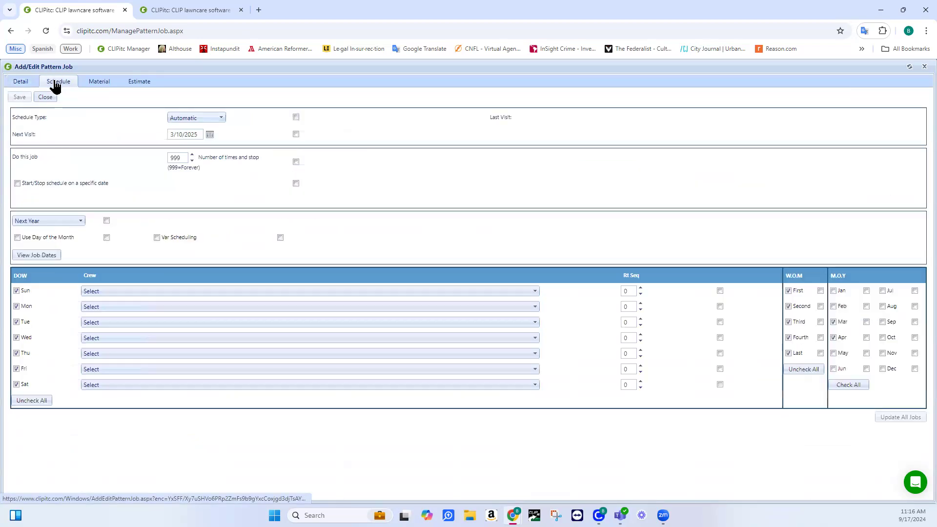
left_click(96, 83)
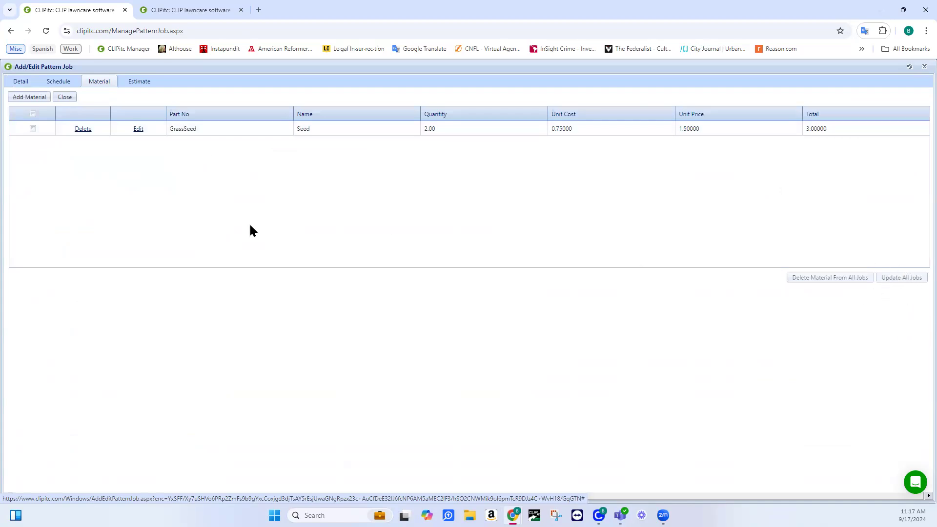
left_click(20, 83)
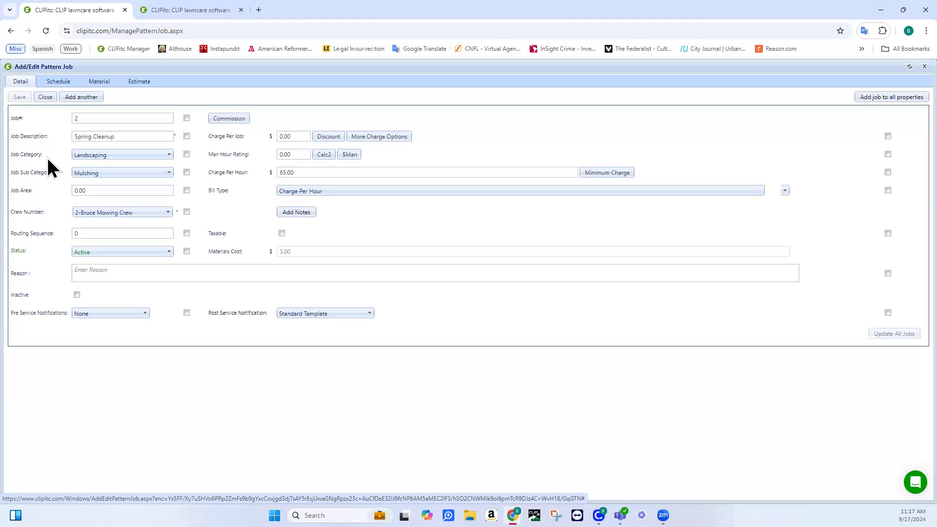
Set the next visit of the Spring Cleanup pattern job to 3/17/2025 and save its schedule.
left_click(58, 82)
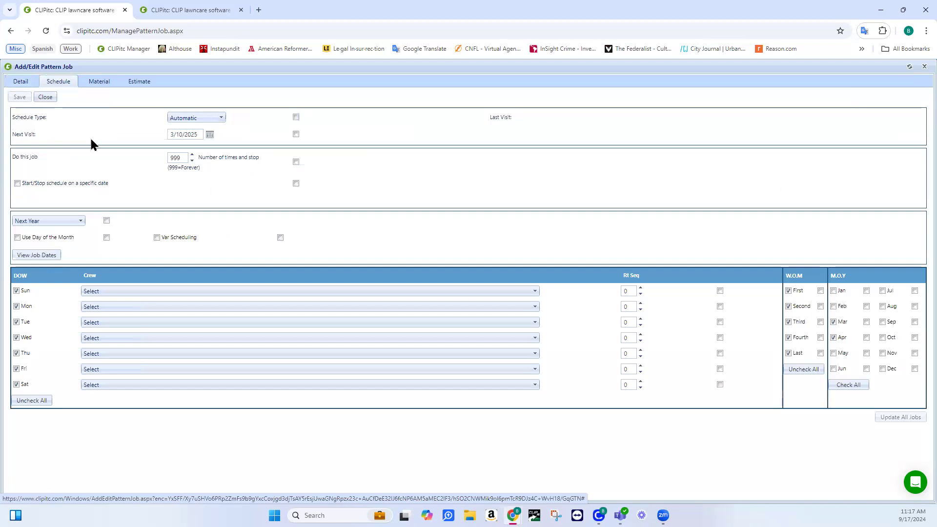
left_click(210, 135)
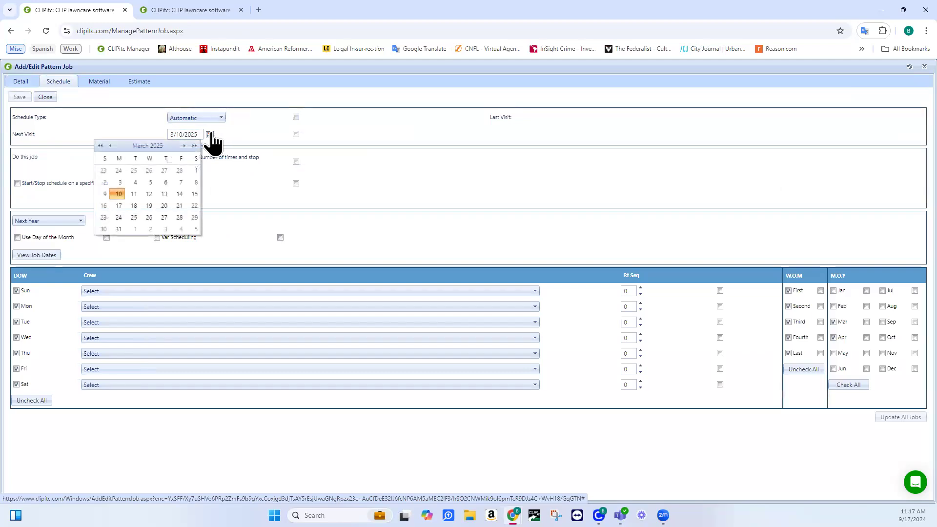
left_click(119, 205)
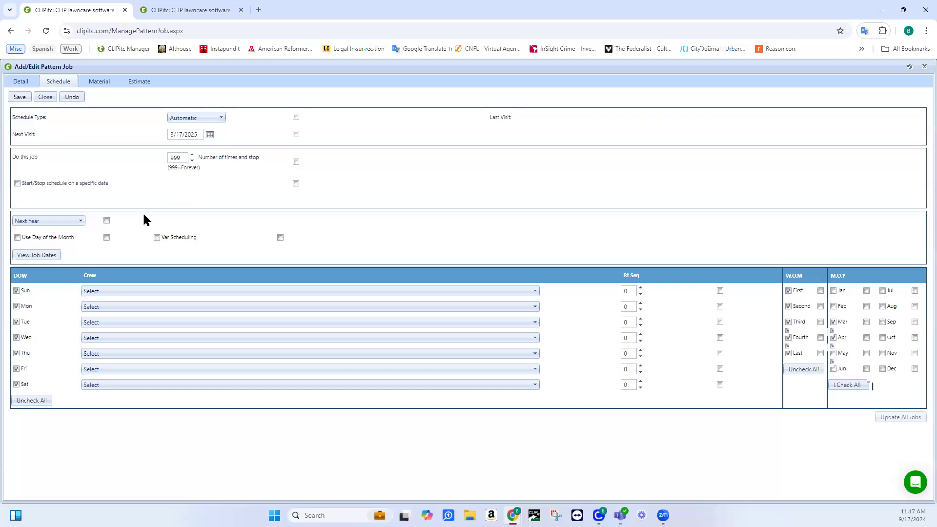
left_click(20, 98)
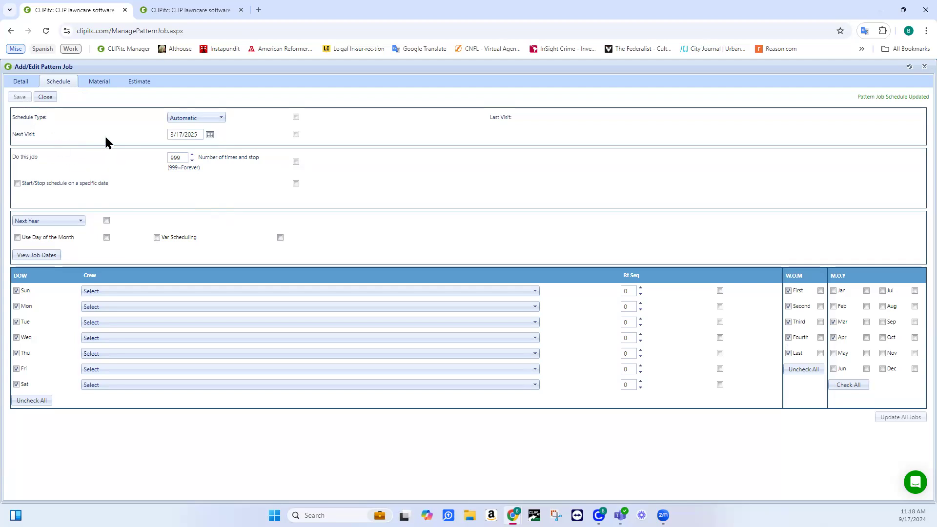
Mark the Spring Cleanup next visit date for updating and apply it to all customers who have this job.
left_click(296, 133)
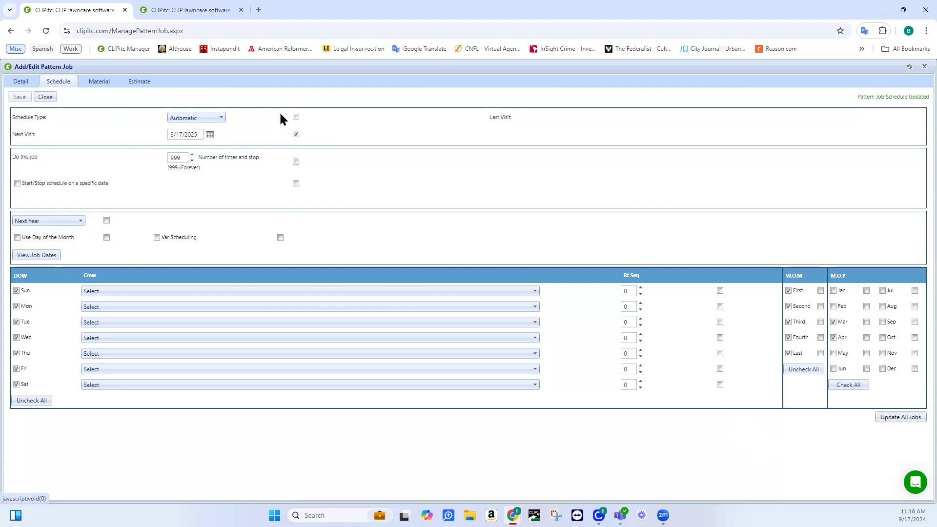
left_click(891, 416)
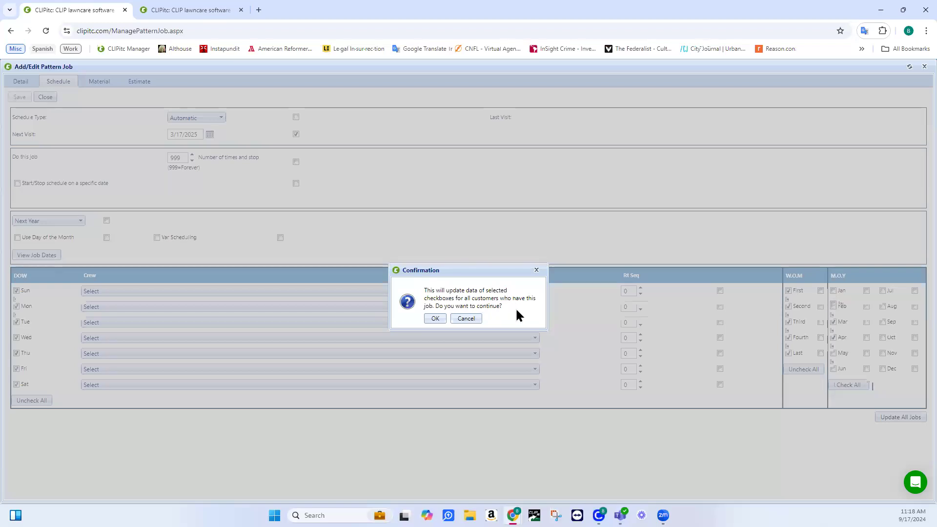
left_click(434, 319)
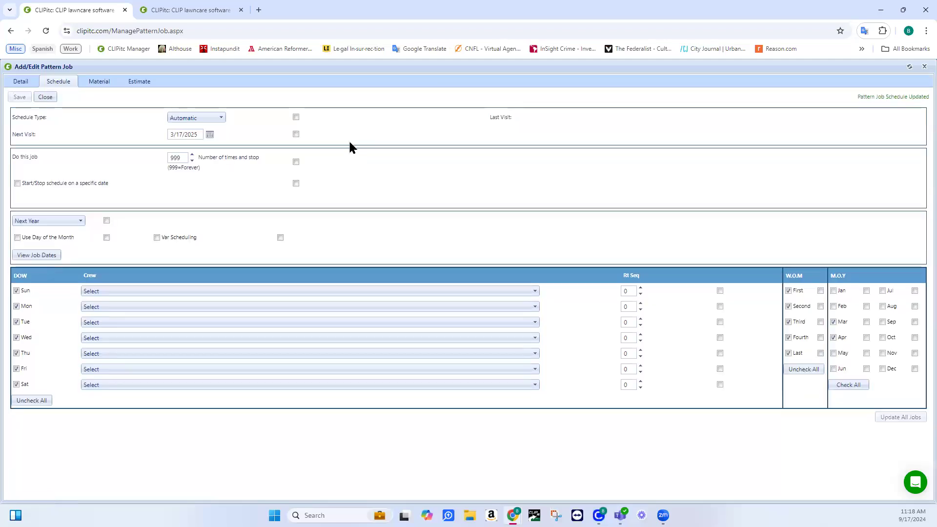
Check the next visit dates in the sample customer's Edit Jobs list and return to the pattern job.
left_click(200, 11)
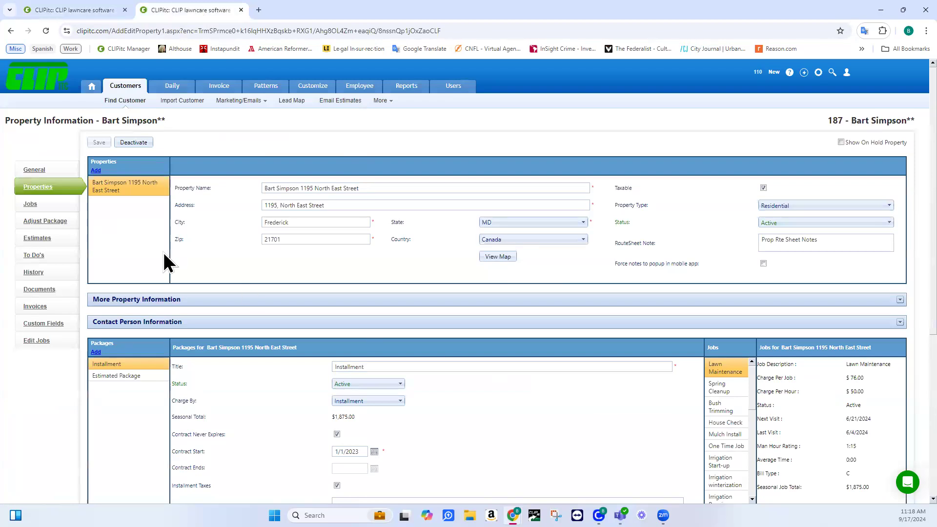
left_click(38, 341)
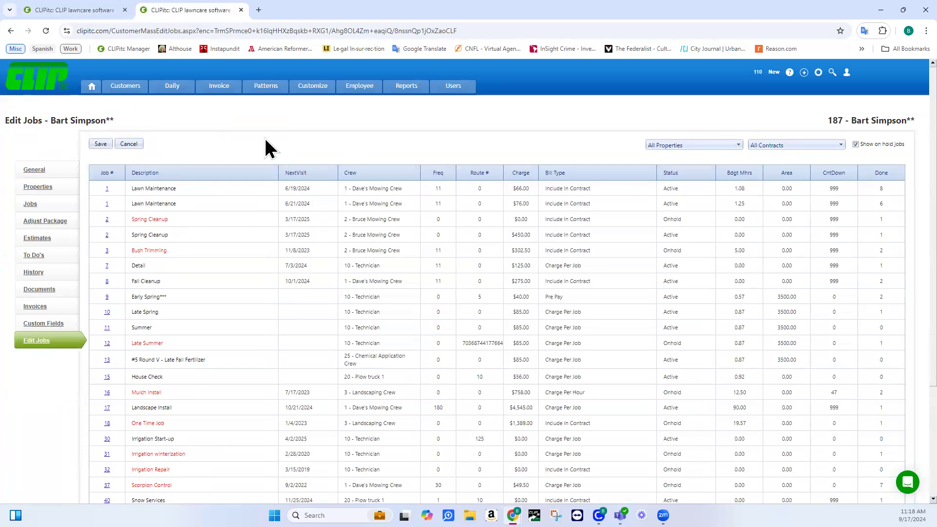
left_click(88, 11)
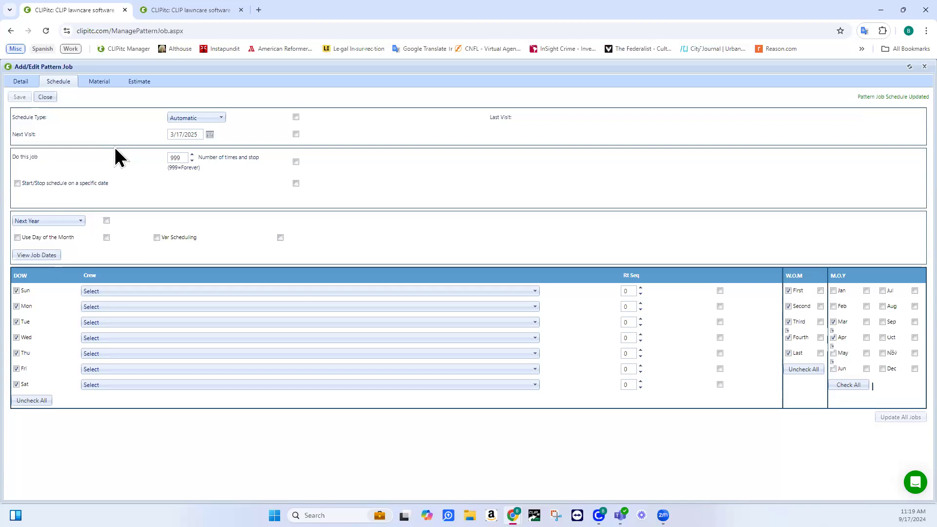
Set the Spring Cleanup pattern job's status to Hold and mark the status field for updating.
left_click(21, 83)
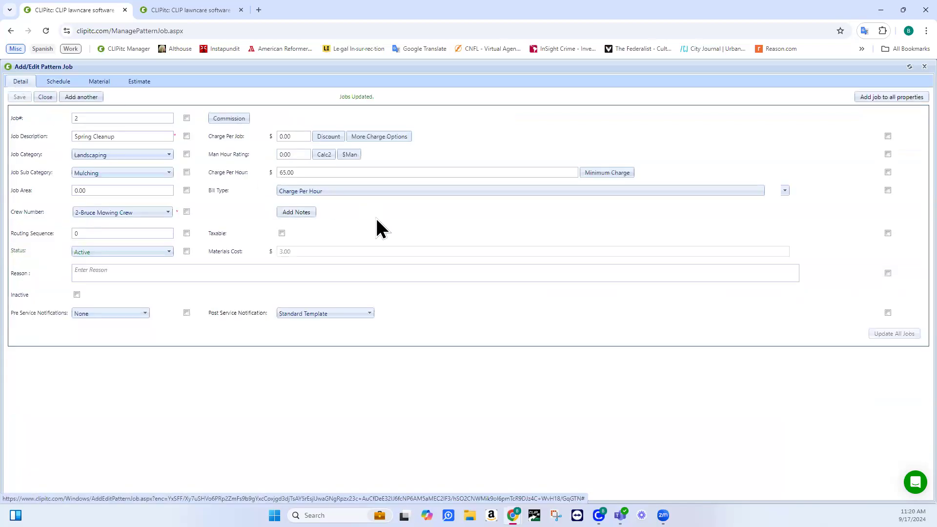
left_click(138, 253)
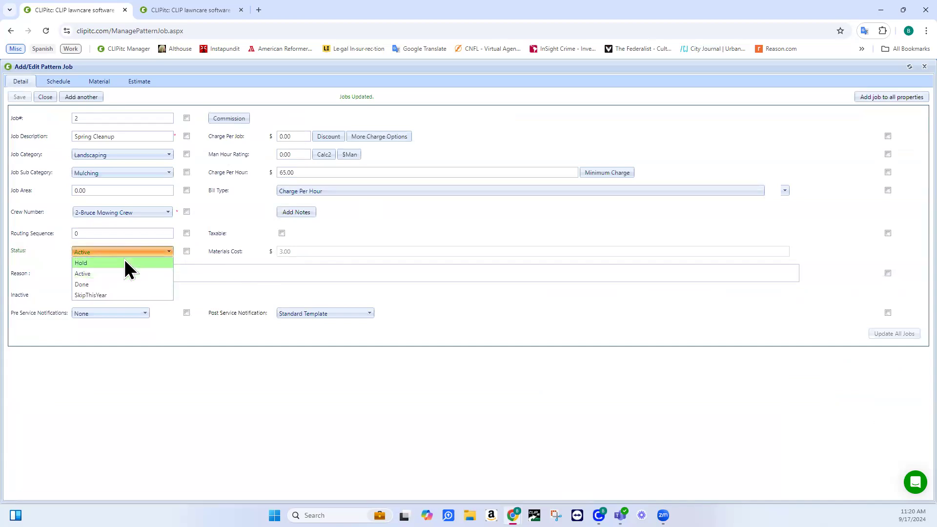
left_click(125, 262)
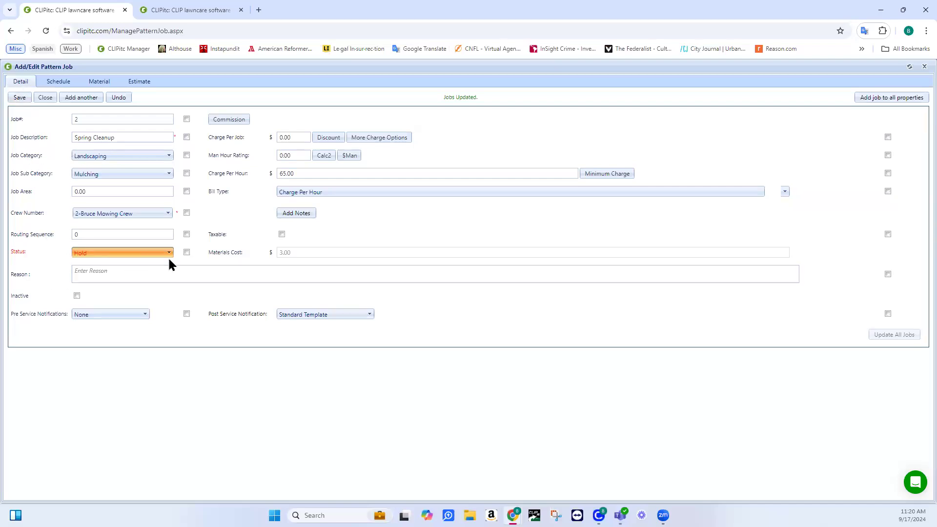
left_click(186, 252)
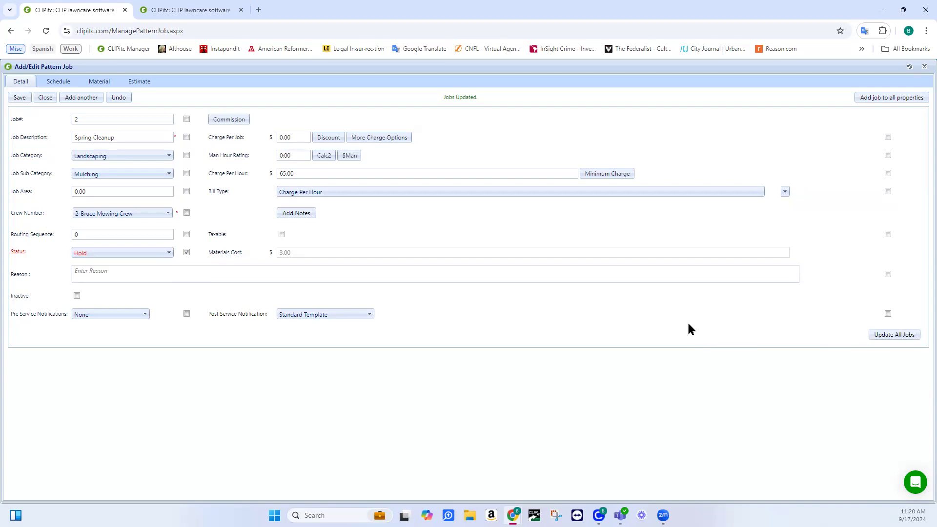
Unmark the status field, set the Spring Cleanup status back to Active and save the pattern job.
left_click(186, 252)
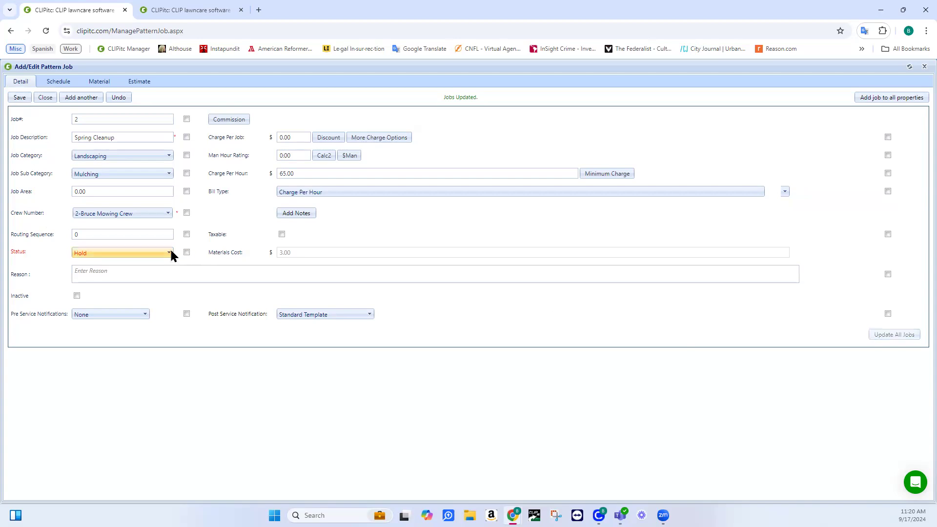
left_click(171, 253)
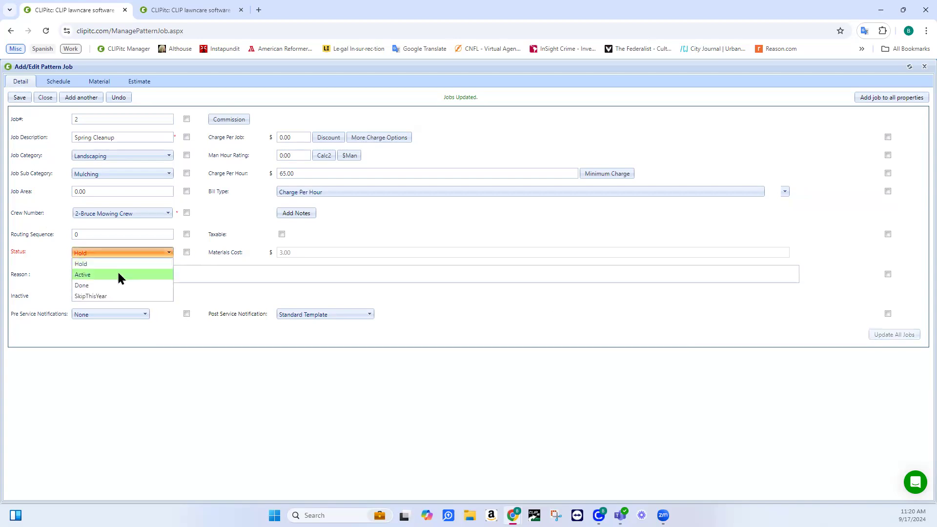
left_click(119, 276)
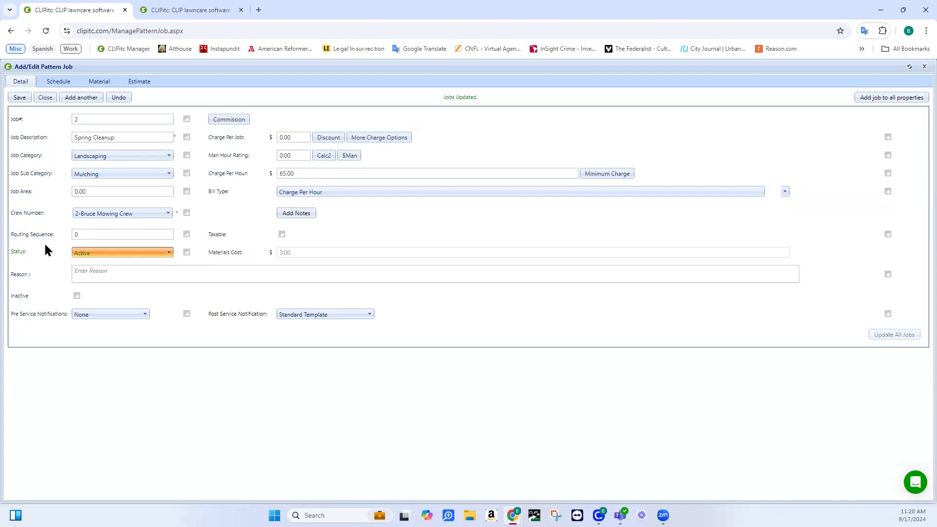
left_click(19, 97)
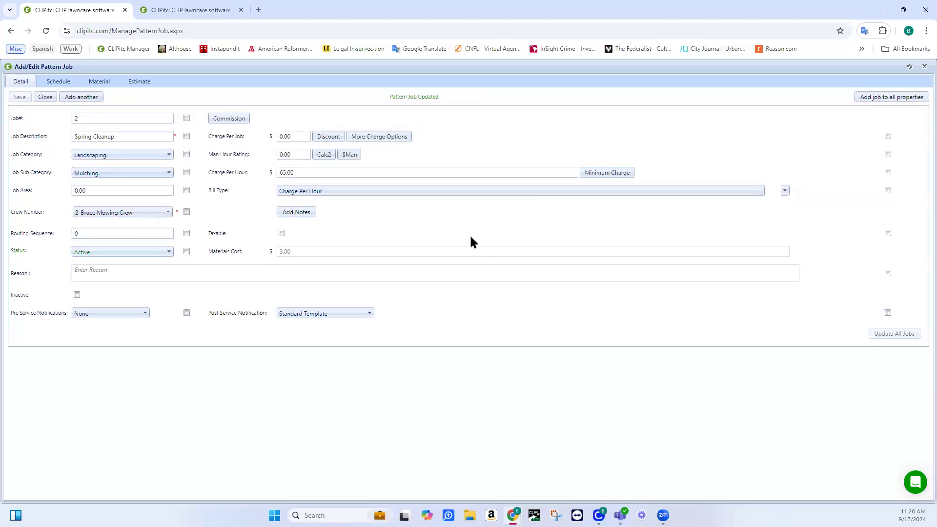
Look over the hourly charge and the available bill types of the Spring Cleanup pattern job.
left_click(318, 172)
left_click(361, 224)
left_click(368, 191)
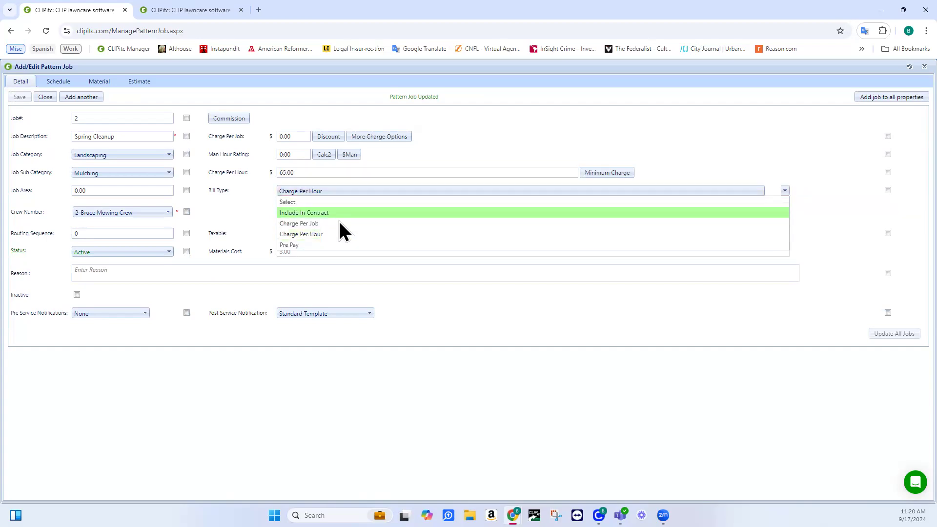
left_click(250, 231)
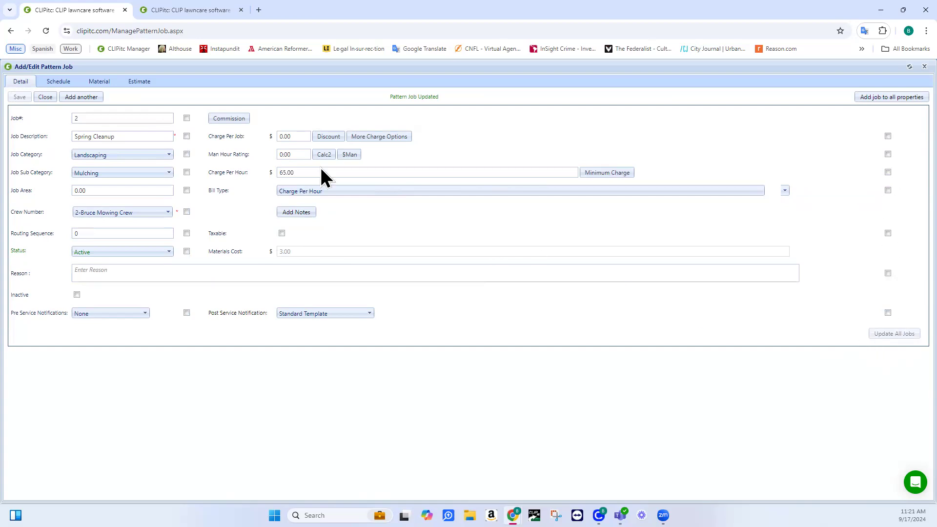
Recheck the customer's job list and the Spring Cleanup schedule and details, and close the pattern job.
left_click(184, 10)
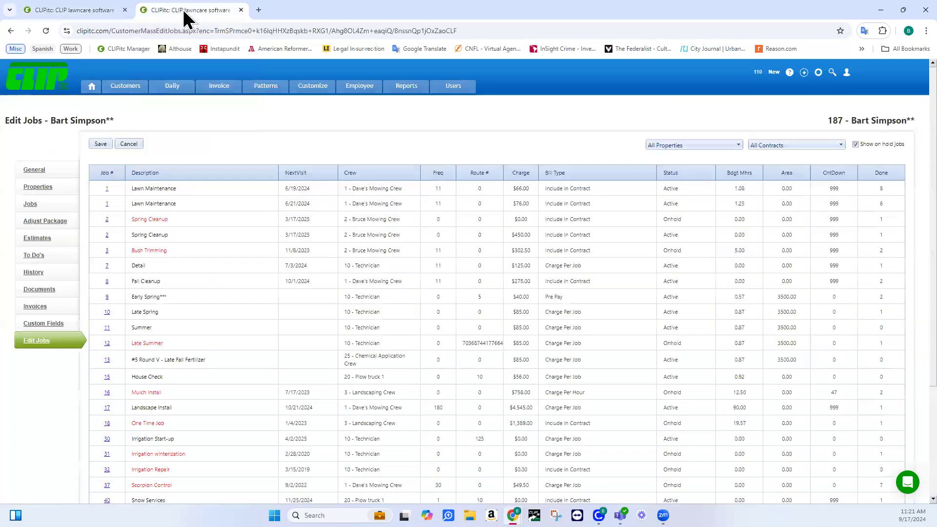
left_click(107, 17)
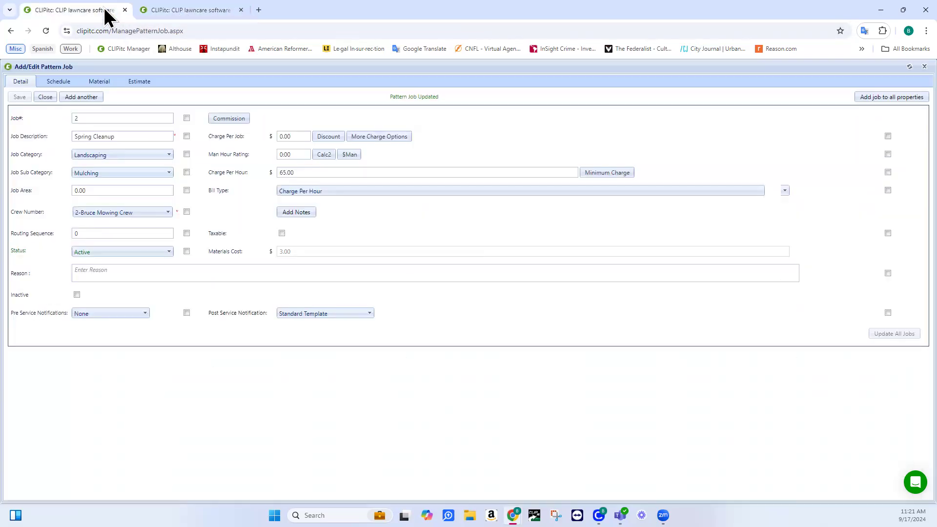
left_click(62, 83)
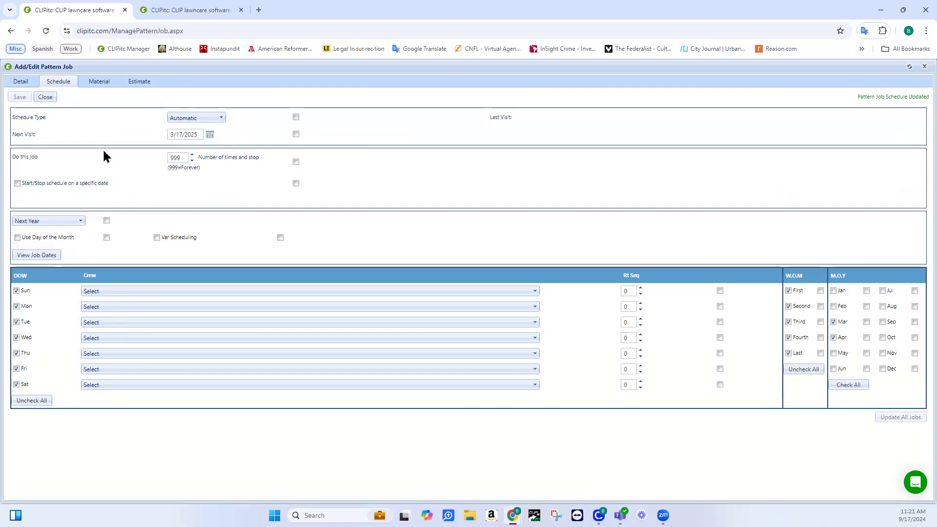
left_click(20, 81)
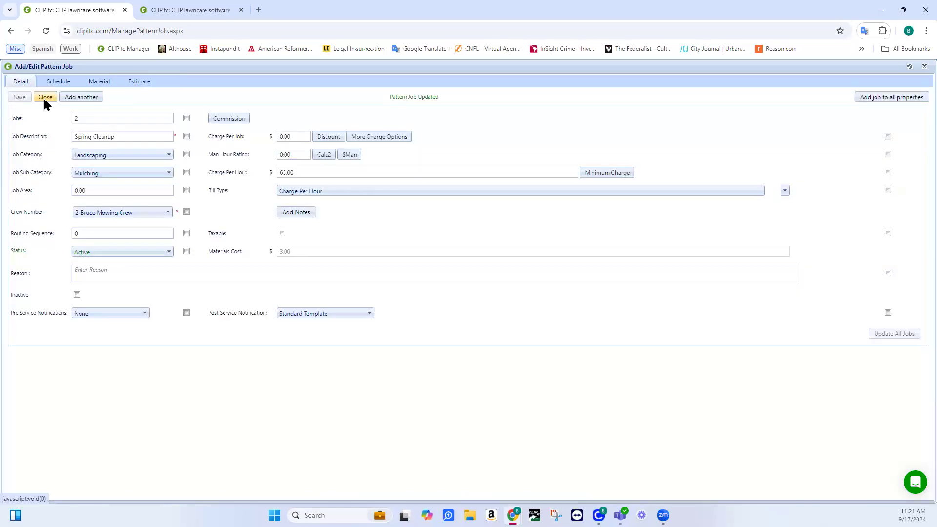
left_click(45, 98)
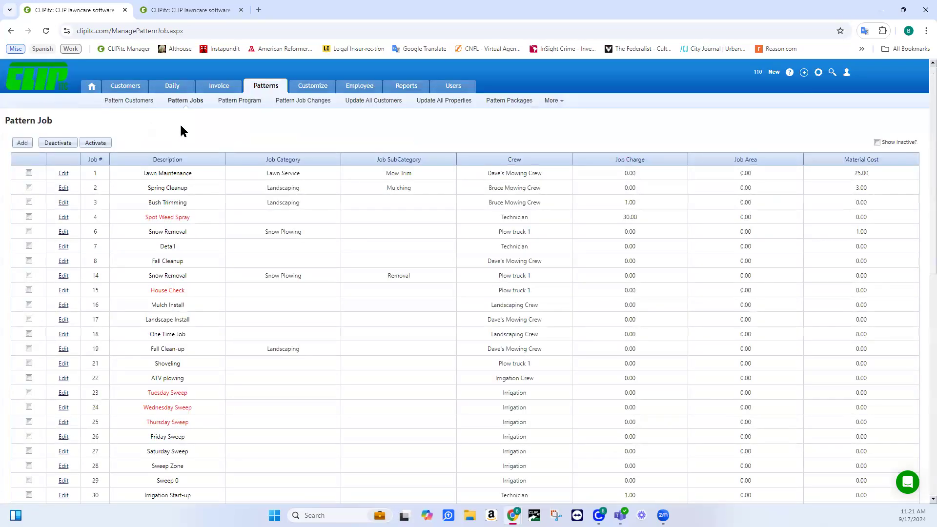
Set the next visit of the Lawn Maintenance pattern job to 4/1/2025 and close the job.
left_click(62, 173)
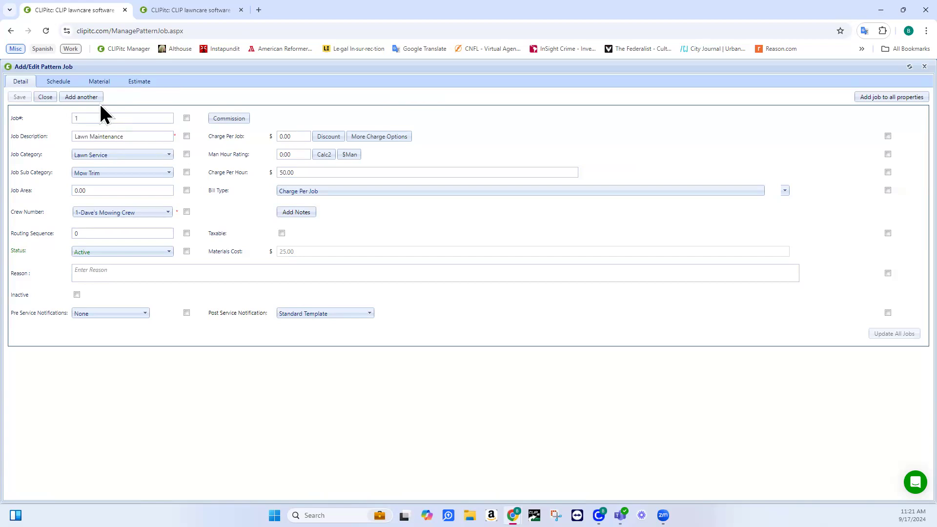
left_click(58, 83)
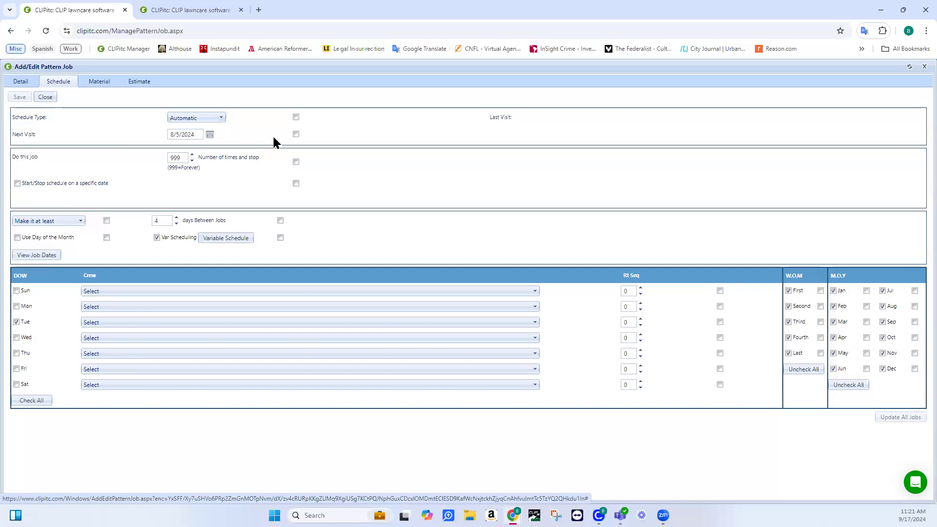
left_click(210, 135)
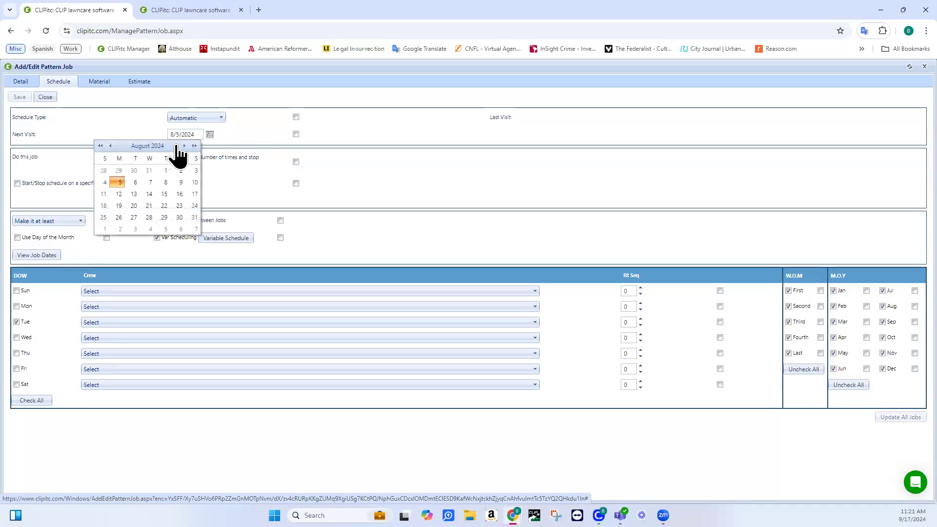
left_click(194, 146)
left_click(195, 146)
left_click(184, 146)
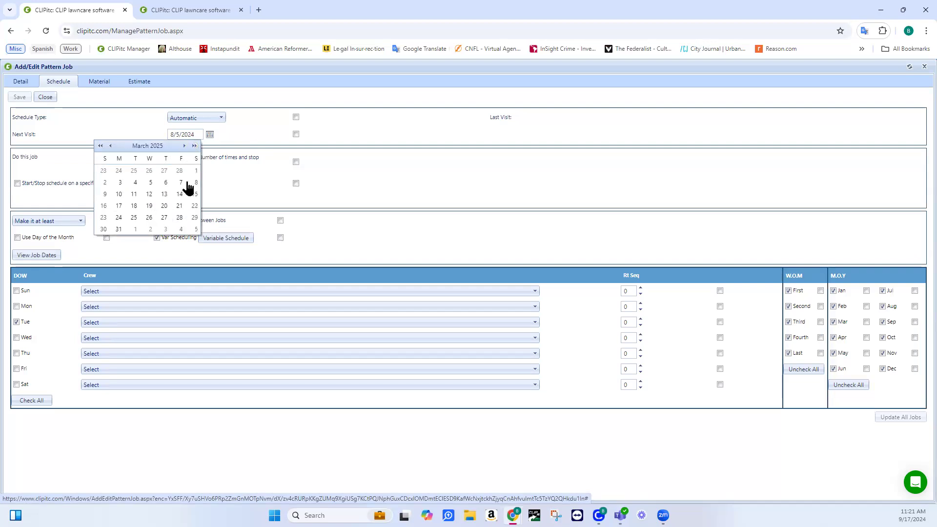
left_click(134, 229)
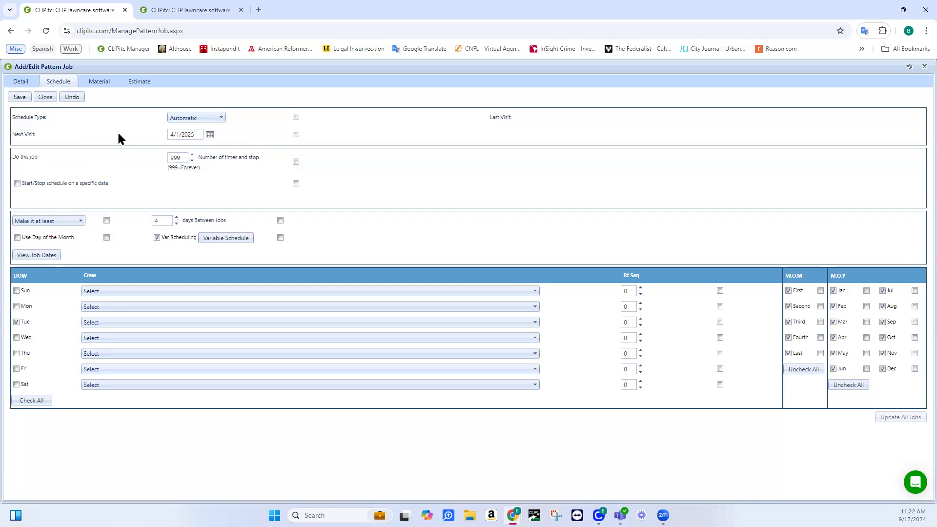
left_click(46, 99)
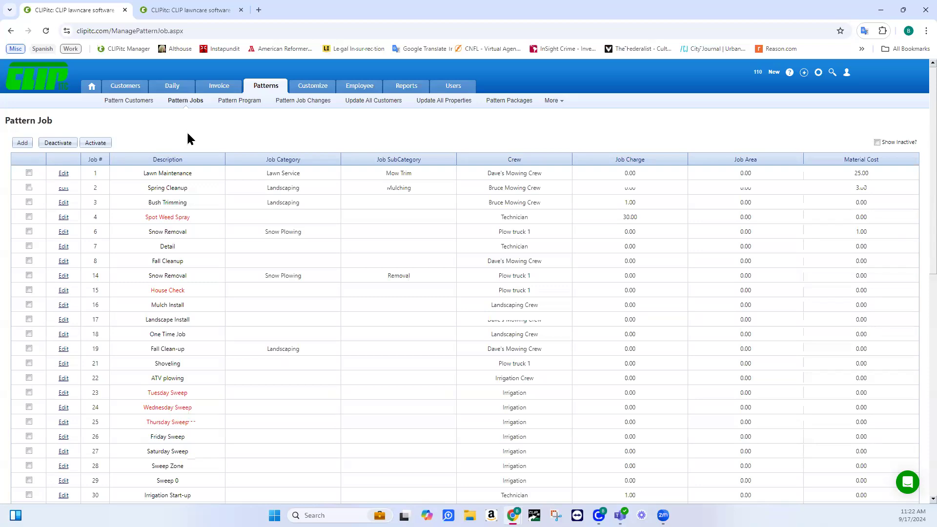
Get all work due on or by 9/17/2024 from the daily work page.
left_click(172, 90)
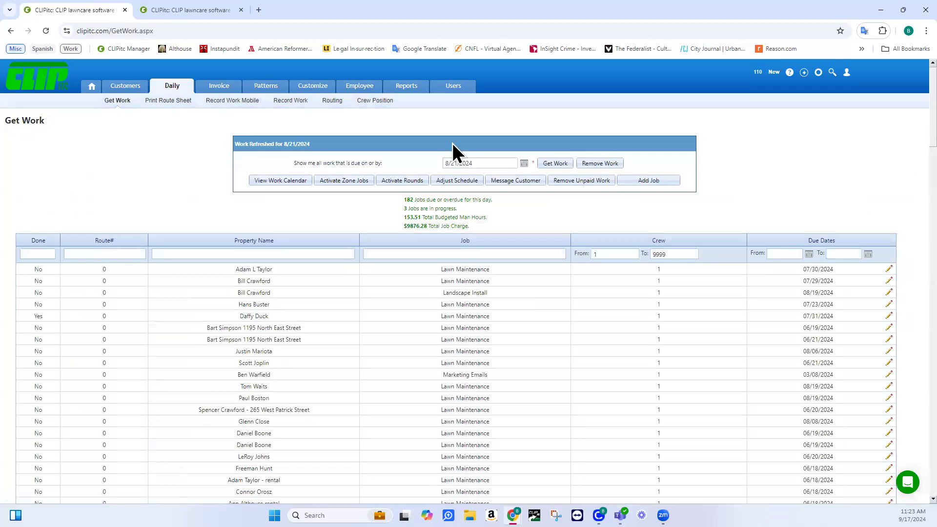
left_click(524, 164)
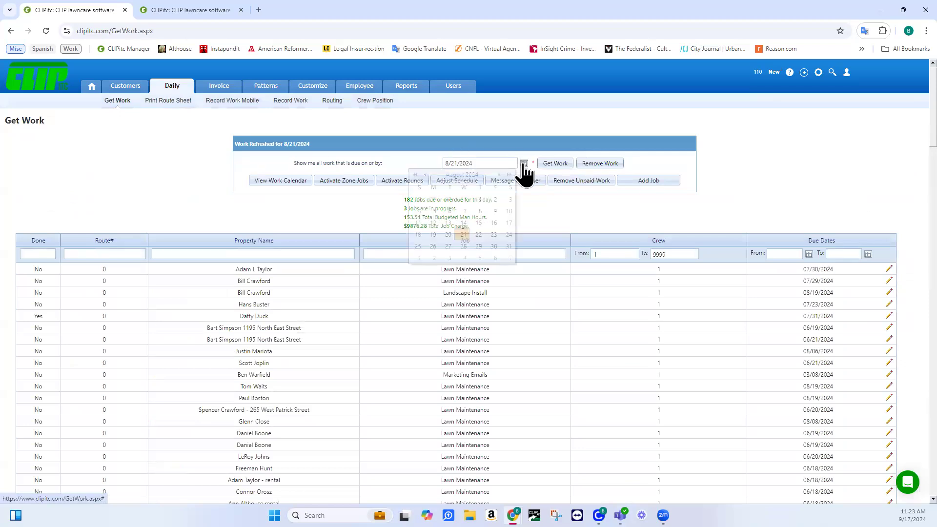
left_click(466, 175)
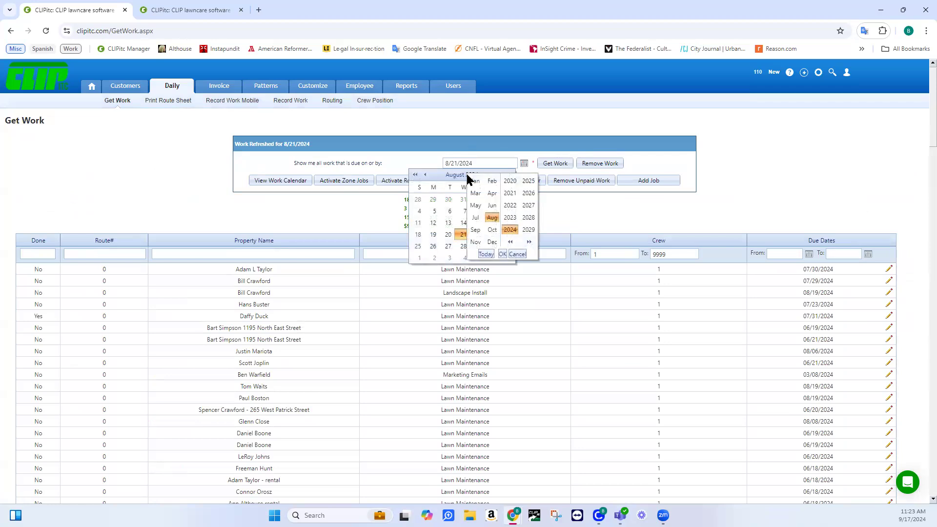
left_click(486, 254)
left_click(449, 236)
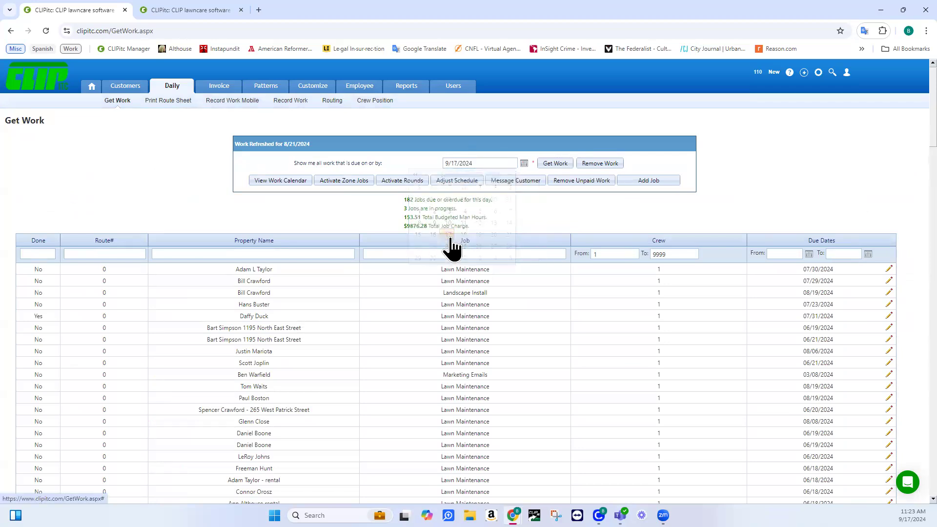
left_click(550, 162)
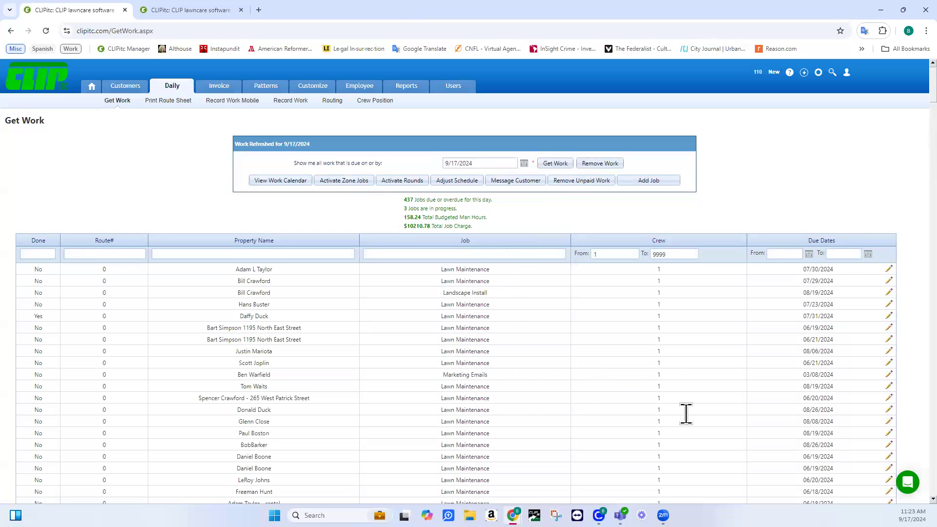
Sort the work list by due date with the oldest first and review the earliest jobs.
left_click(817, 241)
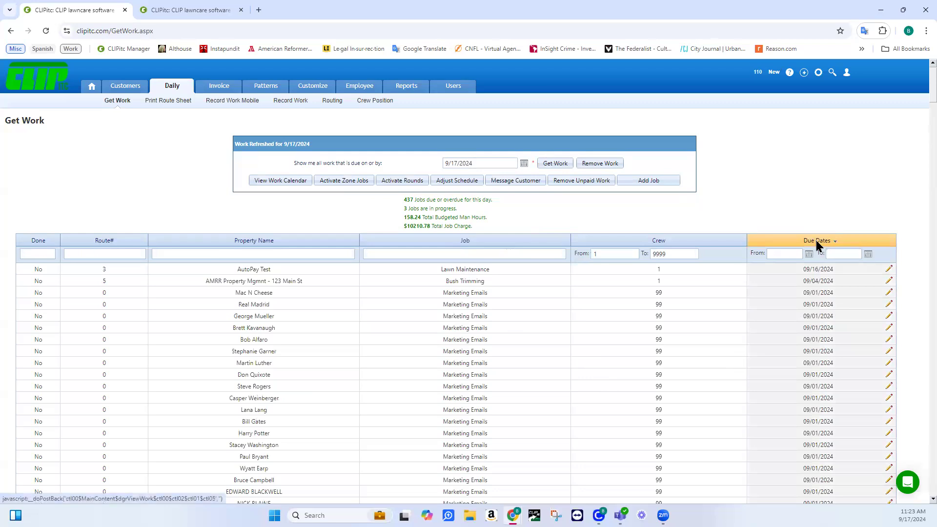
left_click(816, 240)
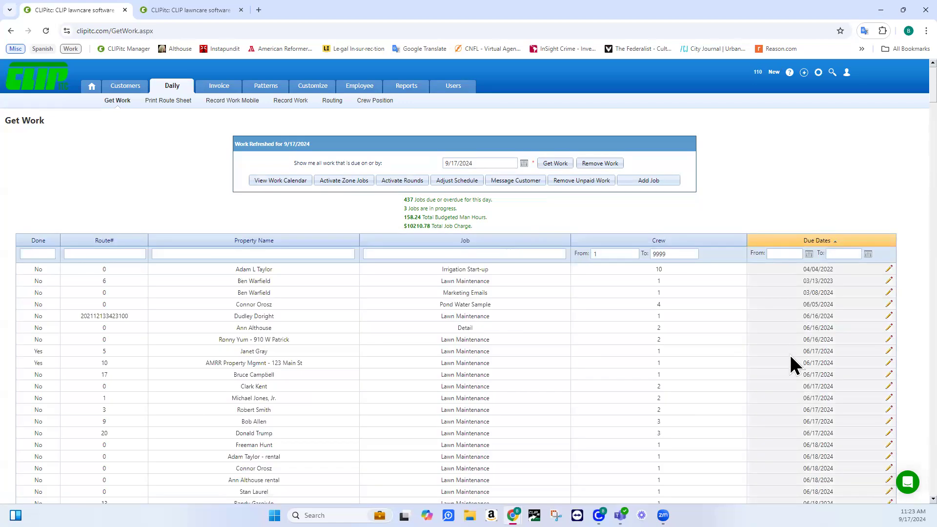
scroll(795, 365, "down", 1)
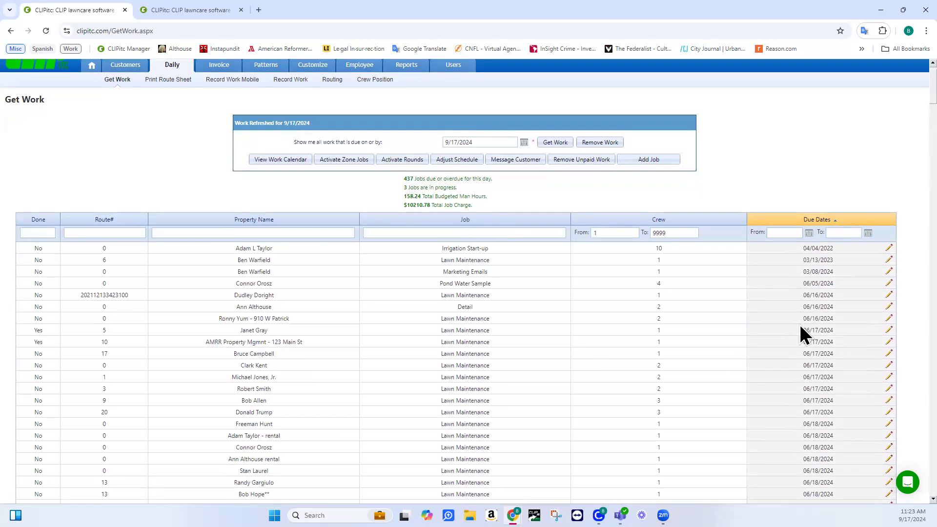
Open the schedule adjustment page and set the start of its job date range to 6/17/2024.
left_click(458, 161)
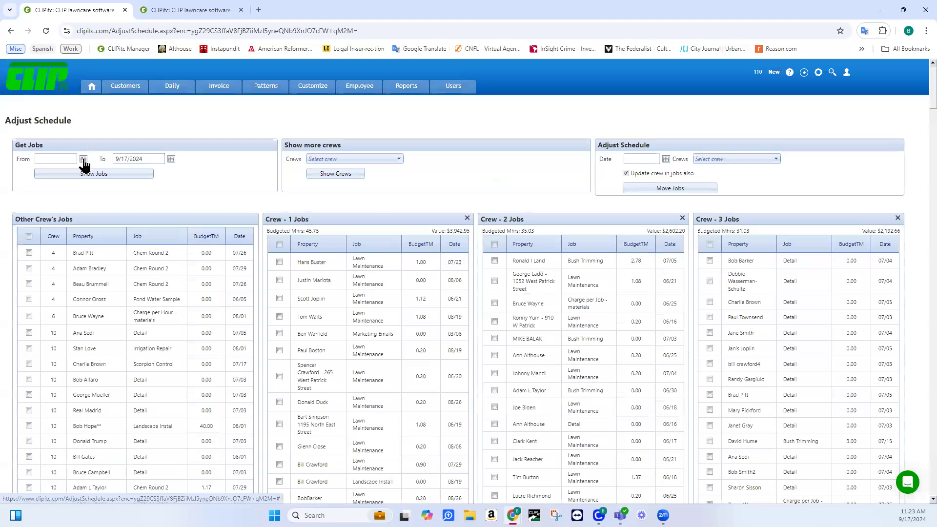
left_click(84, 159)
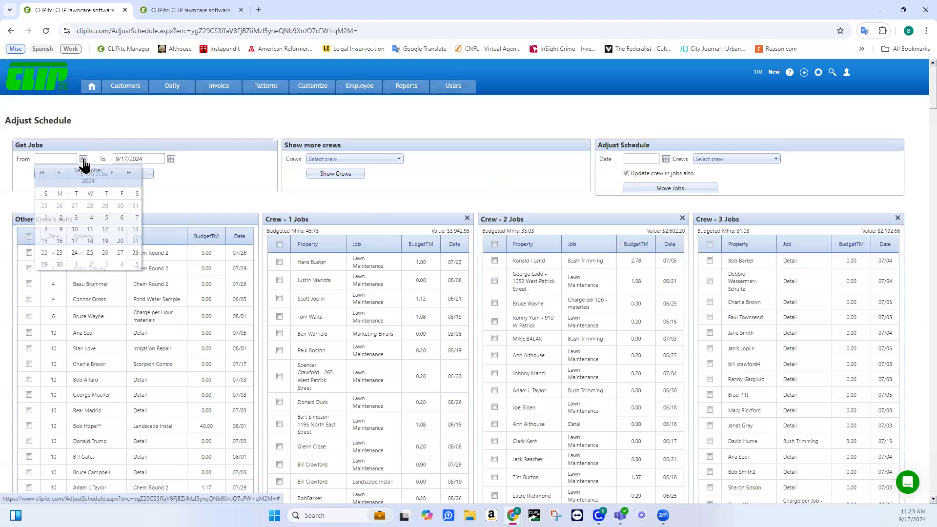
left_click(59, 173)
left_click(59, 173)
left_click(58, 174)
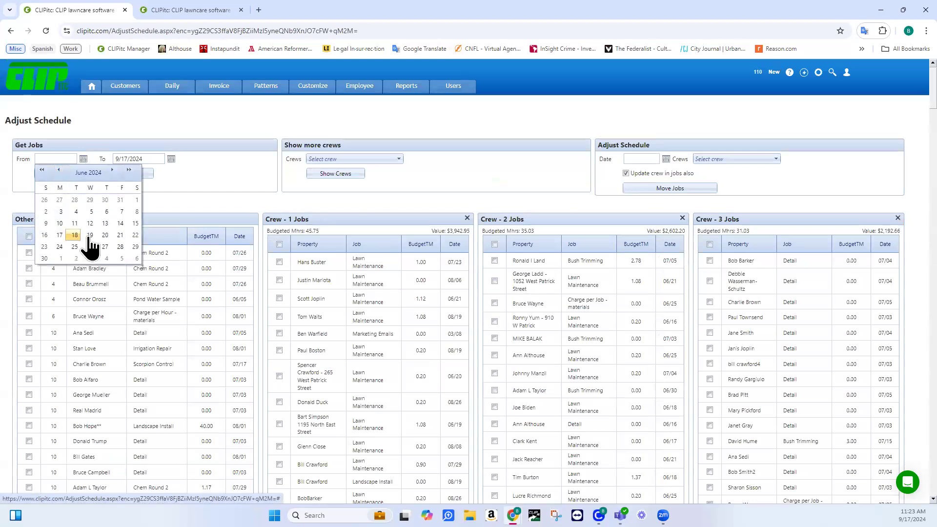
left_click(59, 236)
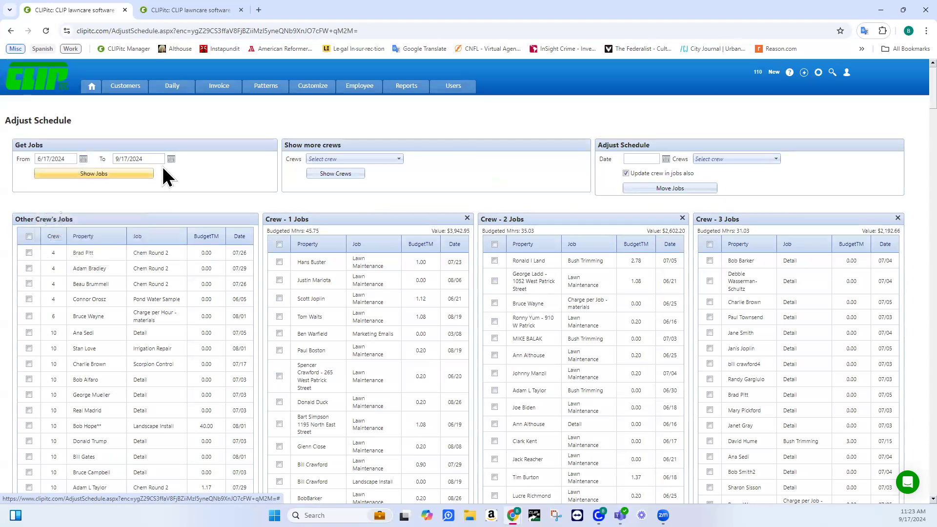
Set the end of the job date range to 6/17/2024 and show the matching jobs.
left_click(171, 159)
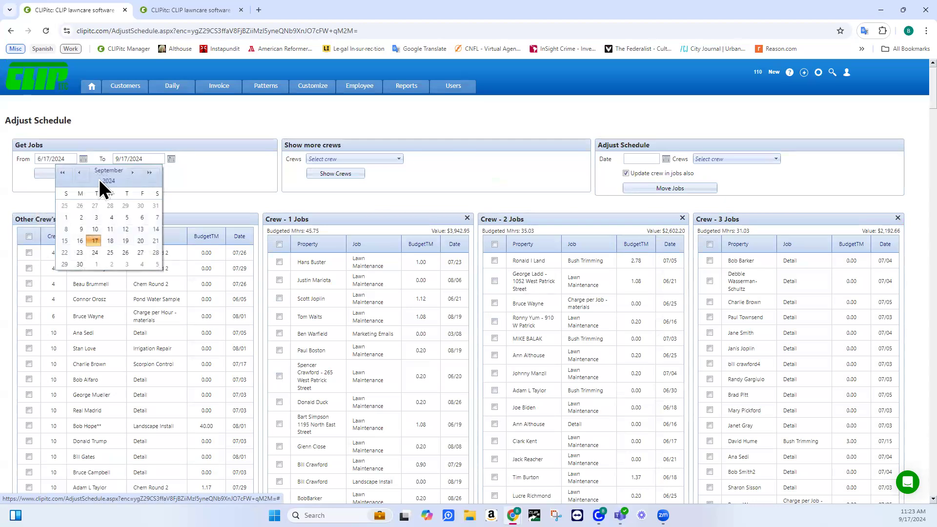
left_click(62, 170)
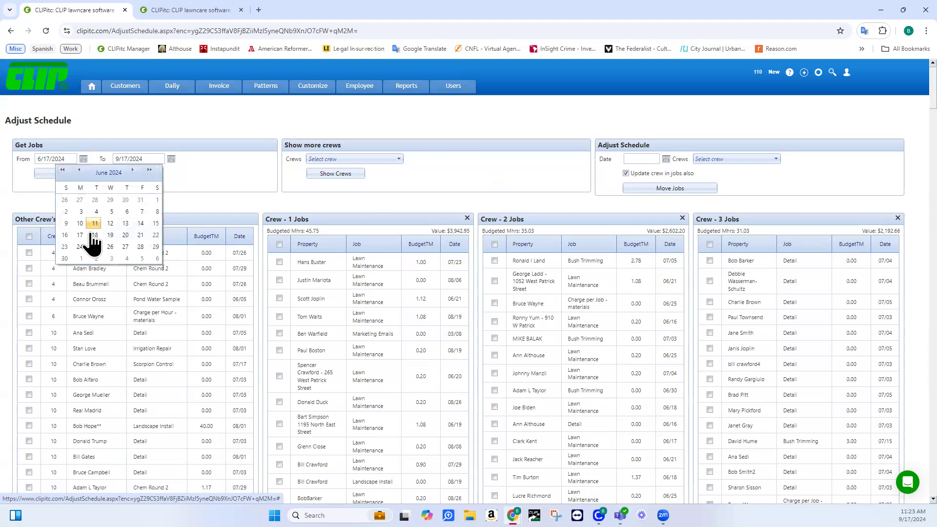
left_click(81, 236)
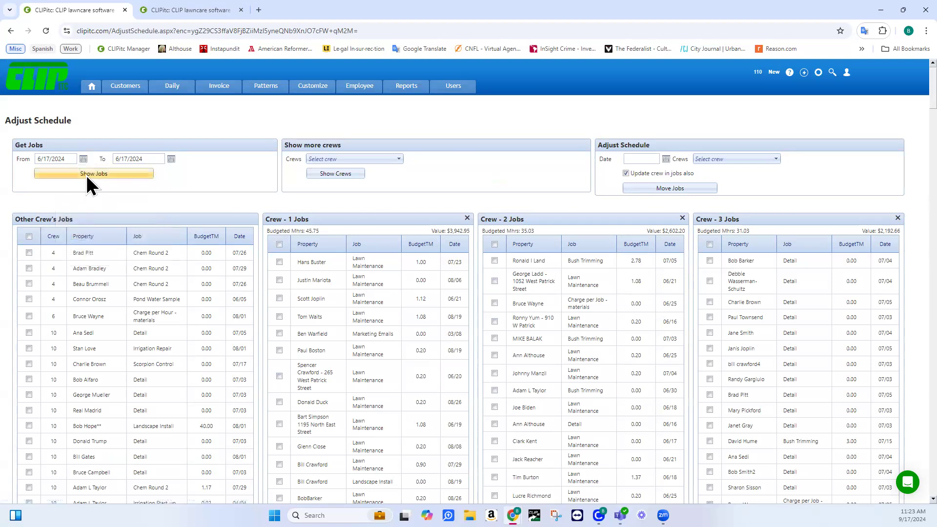
left_click(87, 174)
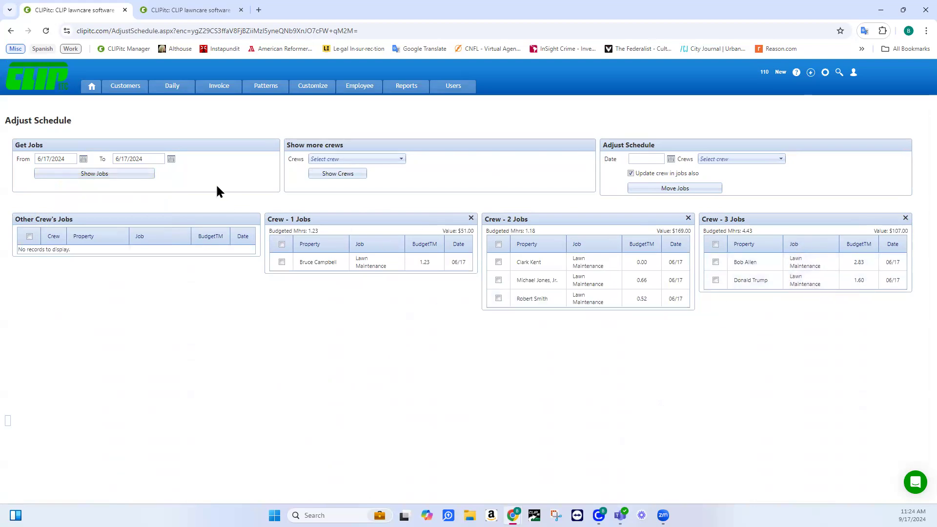
left_click(172, 163)
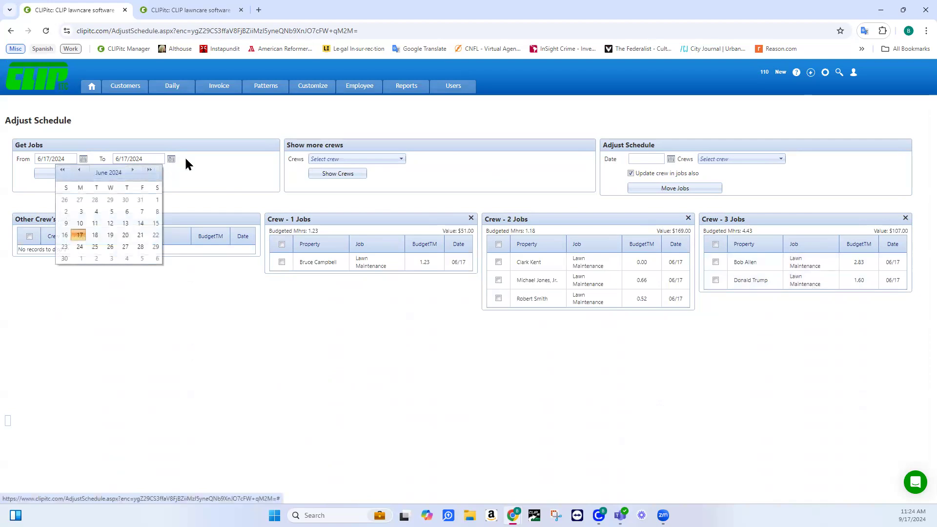
left_click(212, 158)
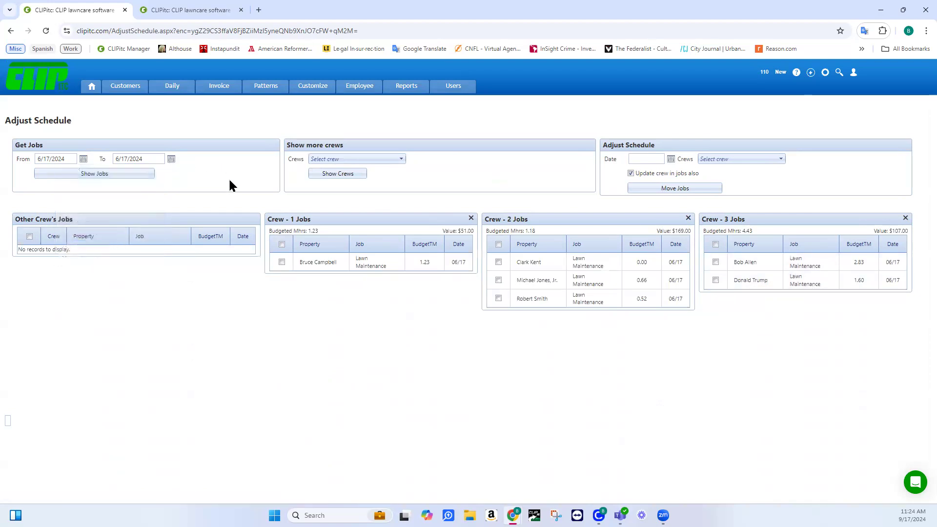
Select all jobs of crews 1, 2 and 3 and set the date for moving them to 4/7/2025.
left_click(281, 244)
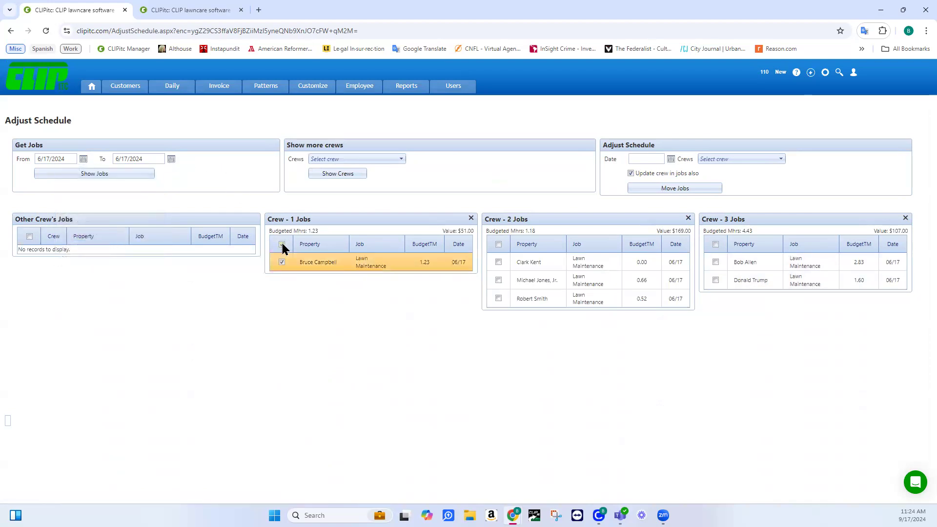
left_click(498, 245)
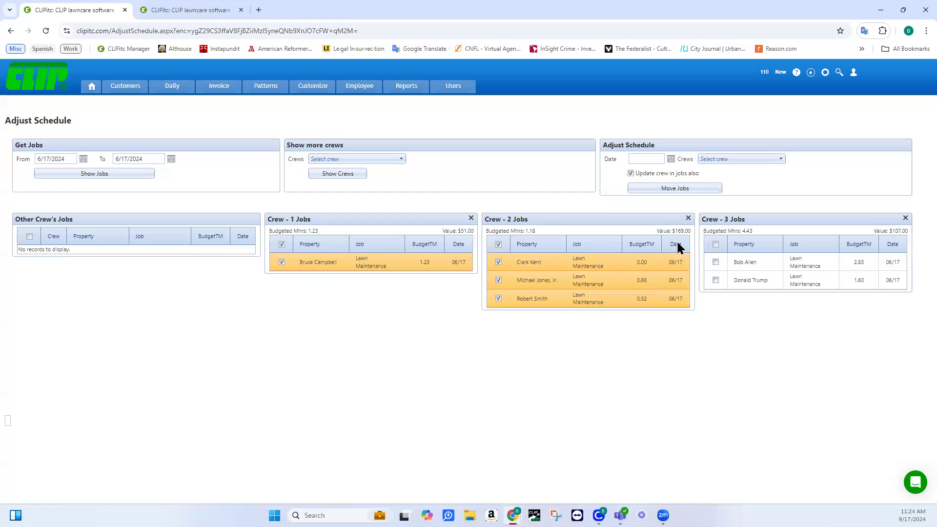
left_click(716, 245)
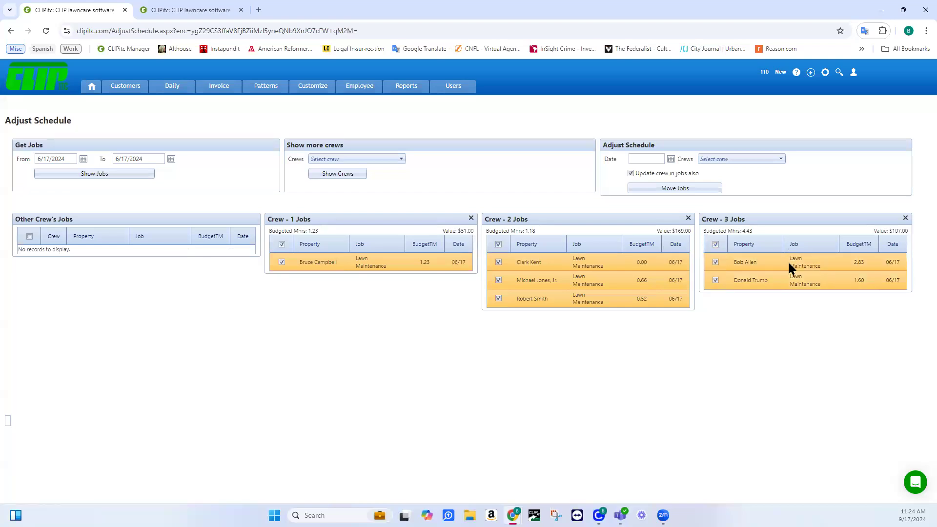
left_click(671, 160)
left_click(649, 176)
left_click(650, 173)
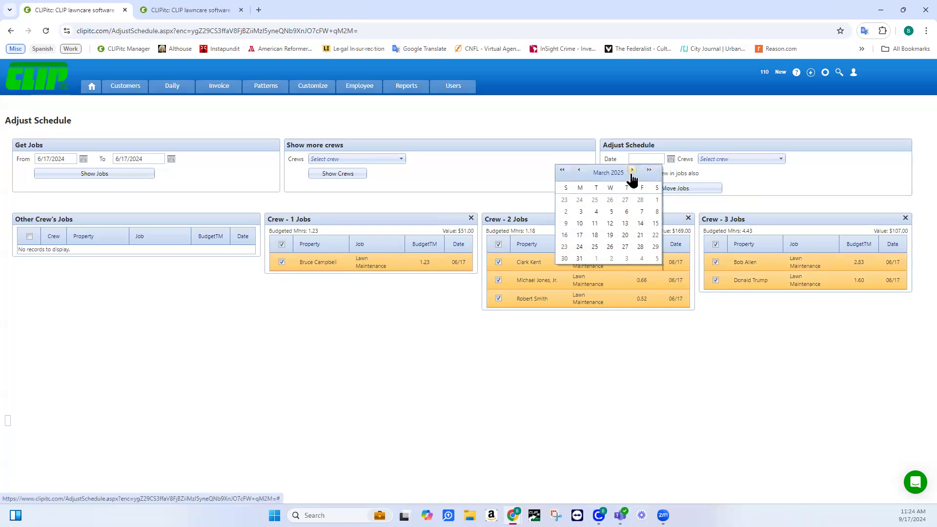
left_click(633, 171)
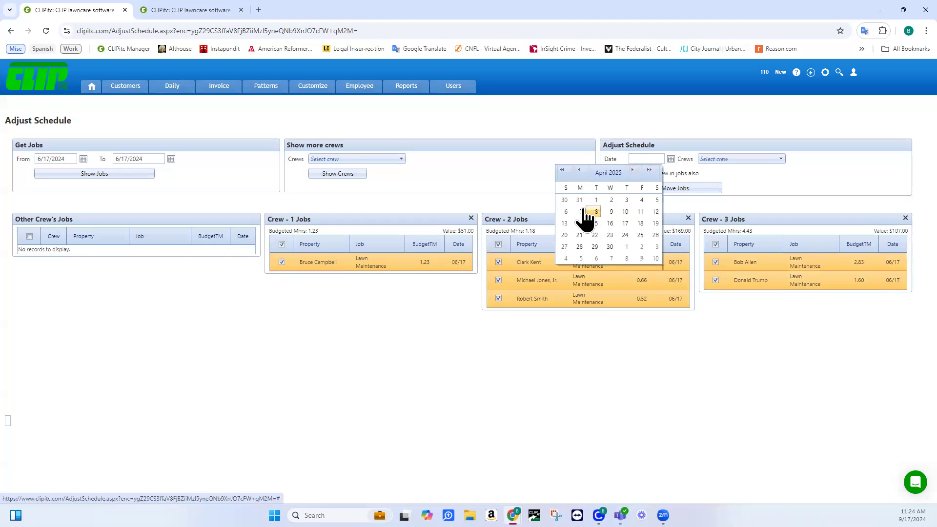
left_click(581, 212)
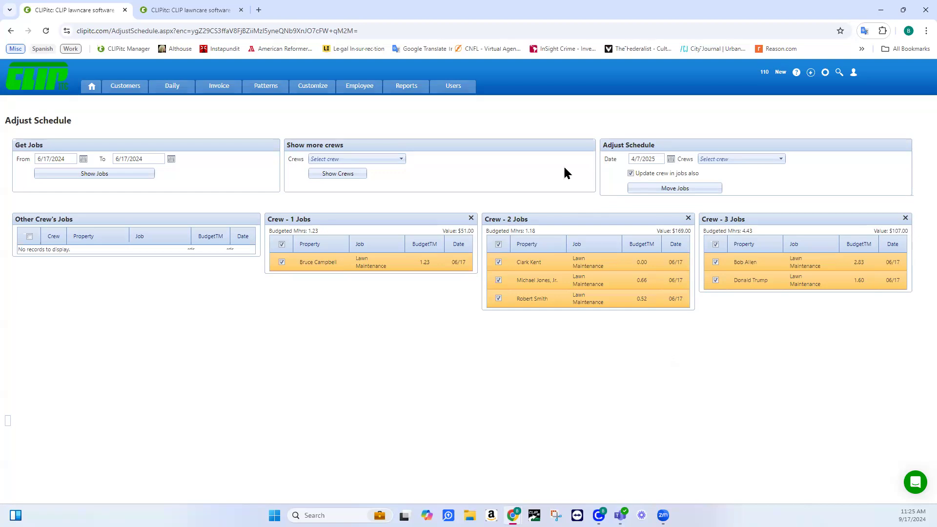
Switch to the other CLIPitc browser tab and open the Marketing Emails pattern job for editing.
mouse_move(185, 92)
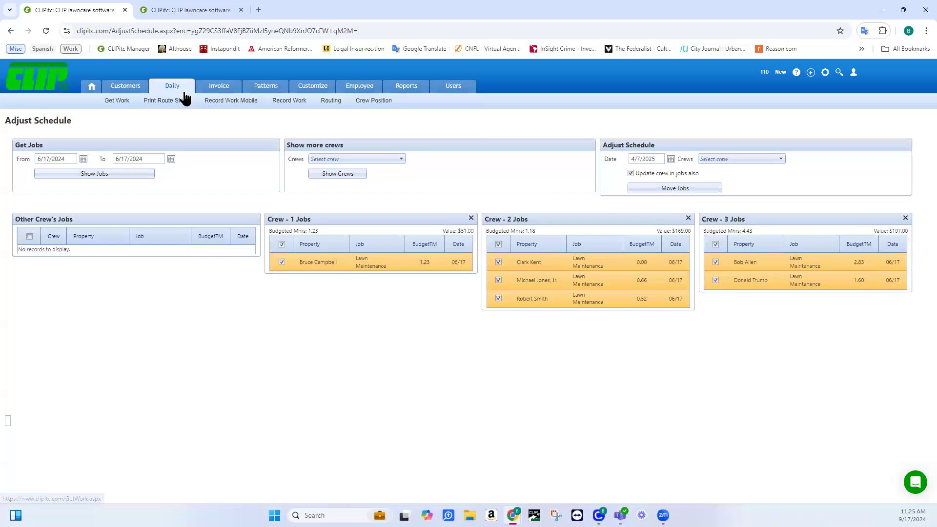
left_click(189, 9)
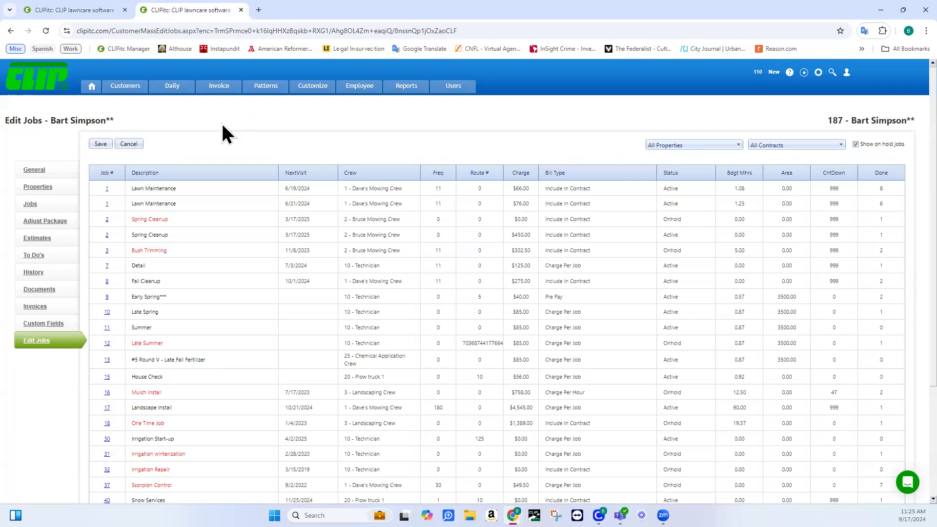
left_click(265, 93)
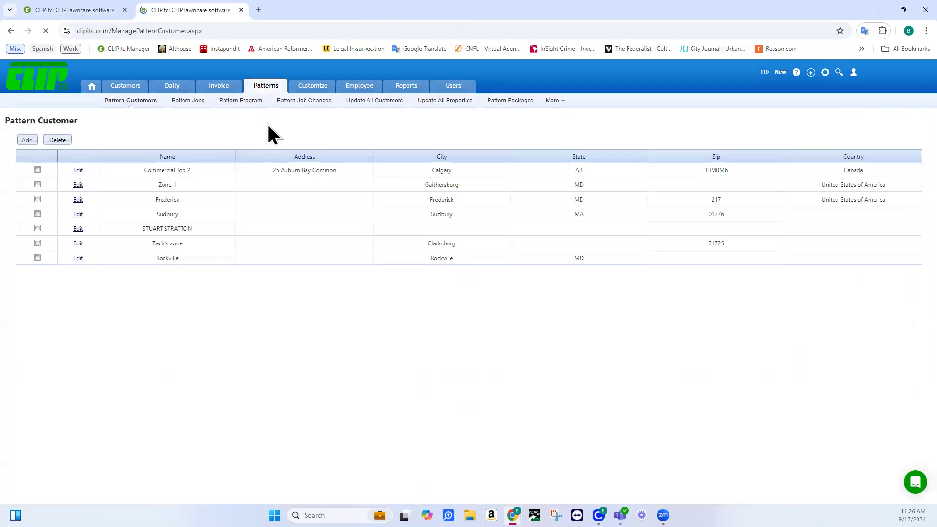
left_click(190, 103)
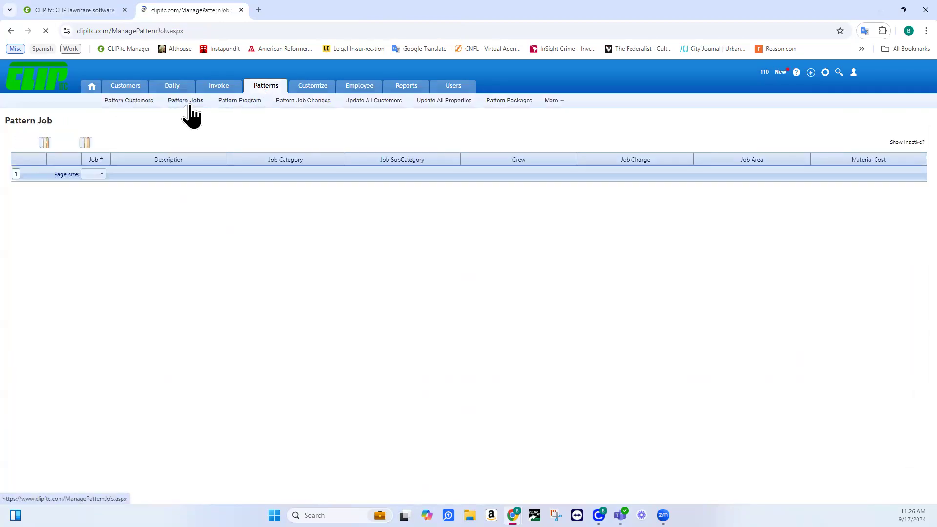
scroll(299, 237, "down", 2)
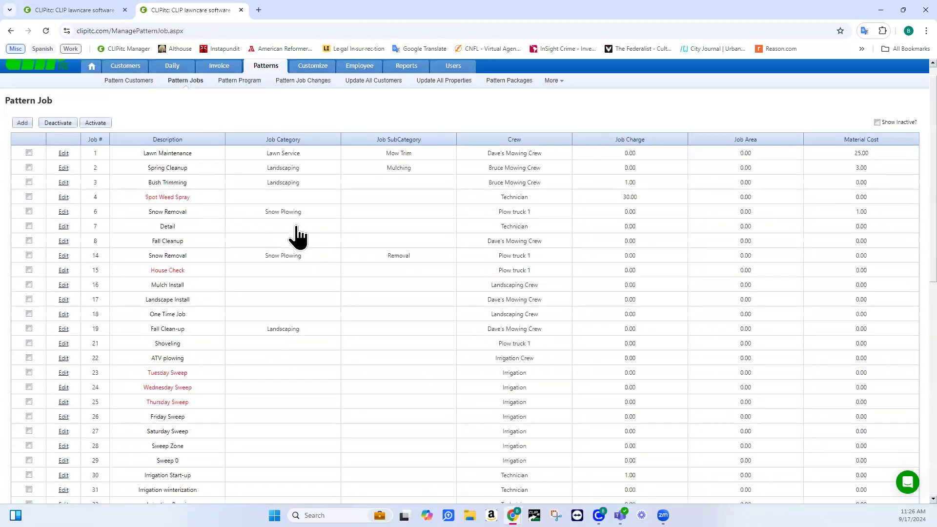
scroll(298, 237, "down", 10)
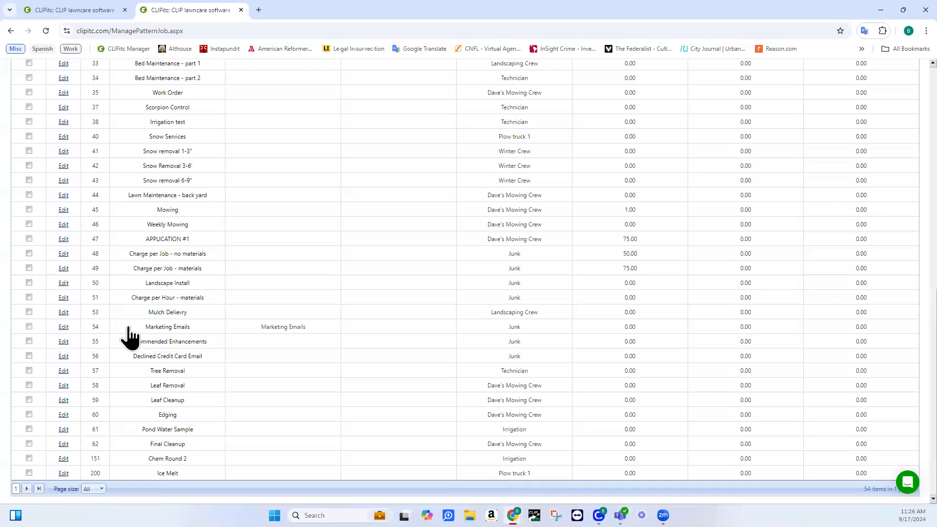
left_click(63, 327)
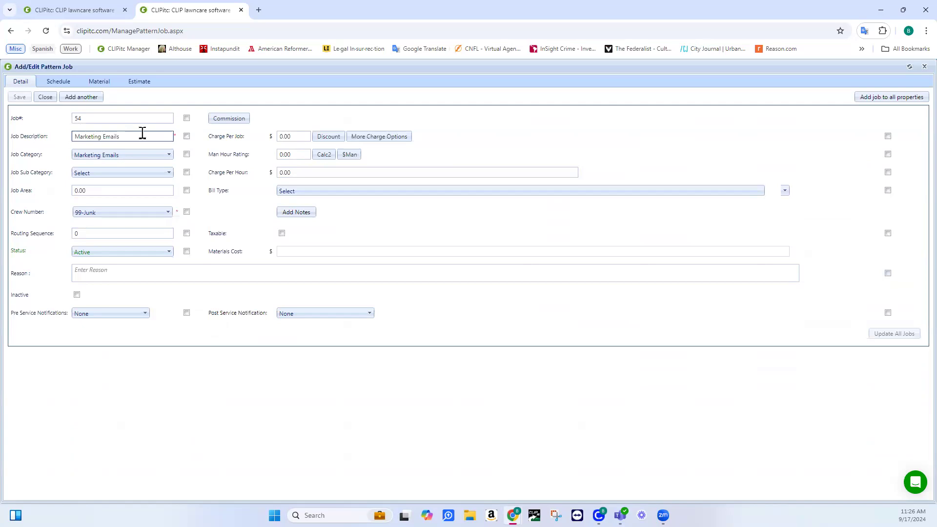
Review the Marketing Emails pattern job's schedule and available crew numbers, and close the job.
left_click(55, 85)
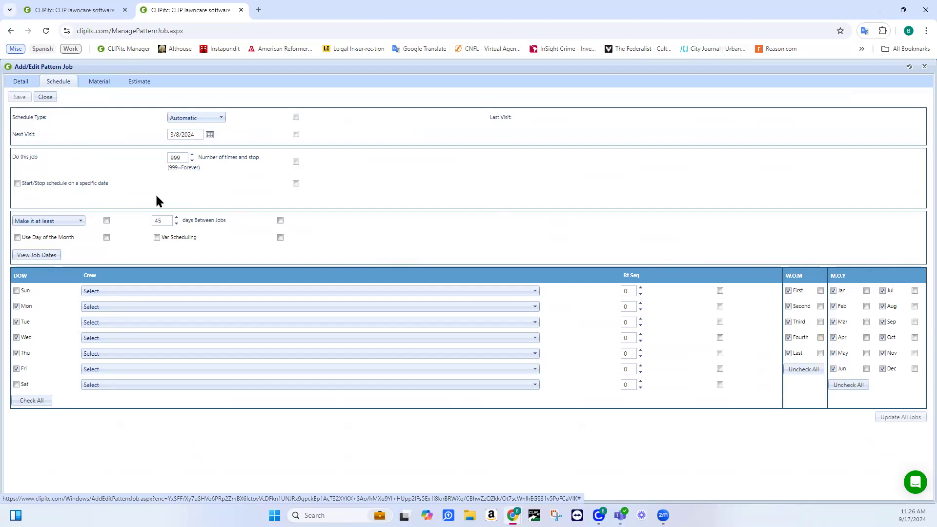
left_click(21, 82)
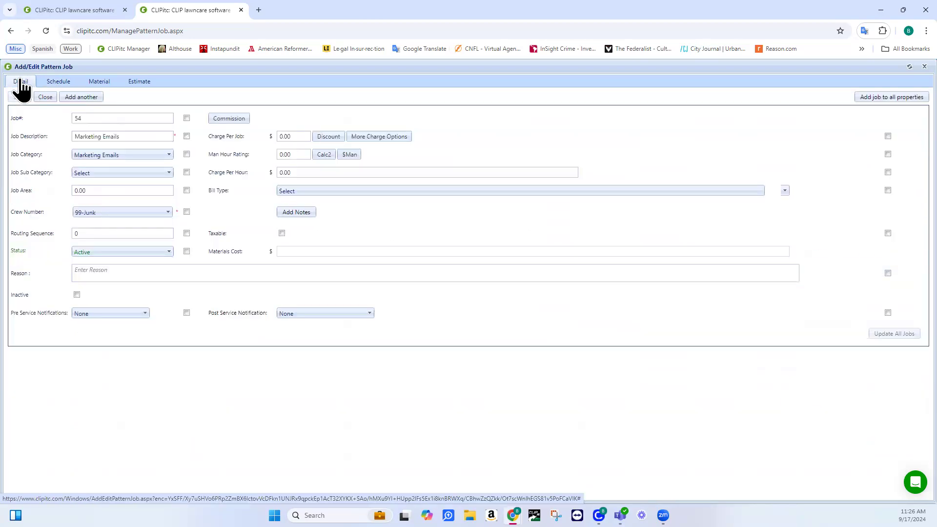
left_click(99, 212)
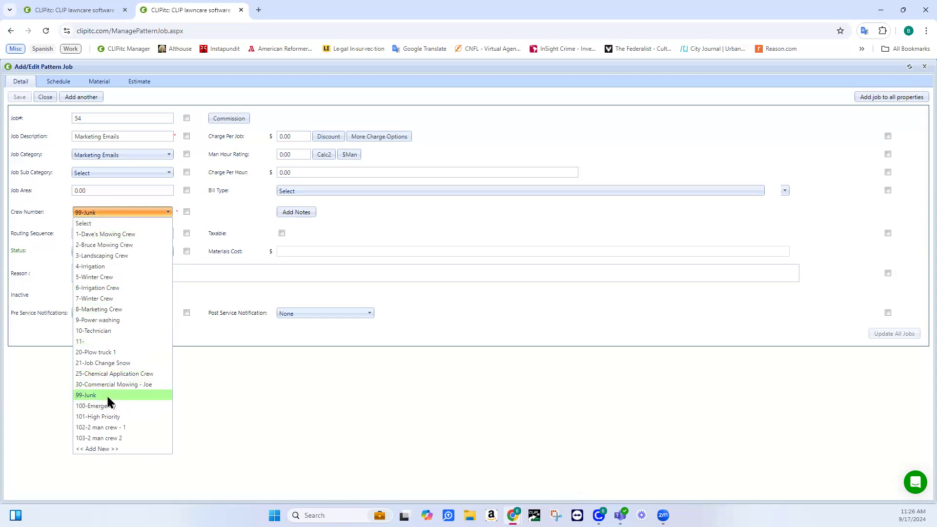
left_click(230, 403)
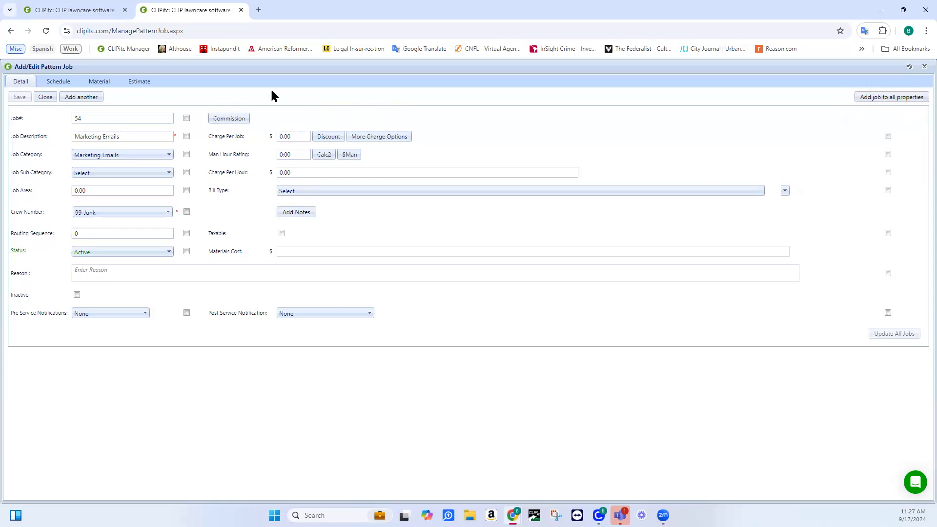
left_click(45, 100)
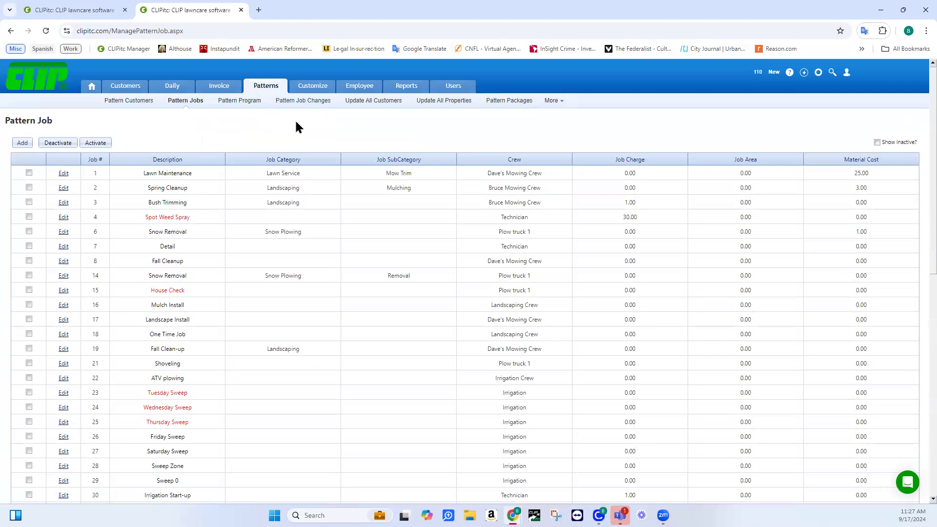
Open the Herbicide material from the customizable lists and set its unit cost to 15 and unit price to 40.
left_click(311, 91)
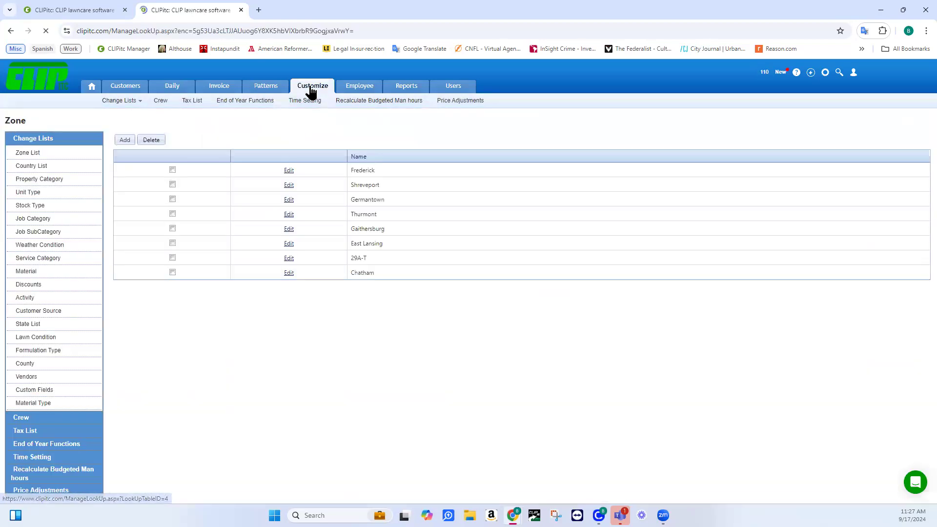
left_click(27, 272)
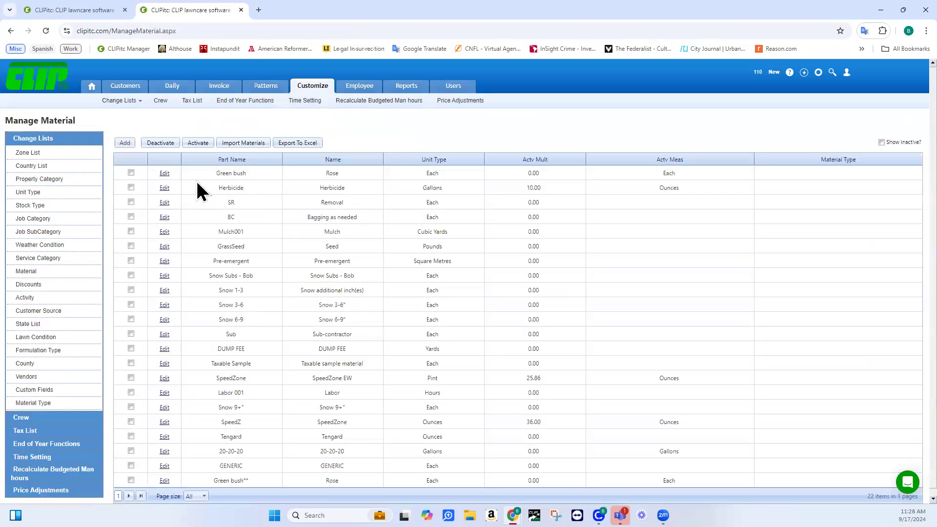
left_click(163, 188)
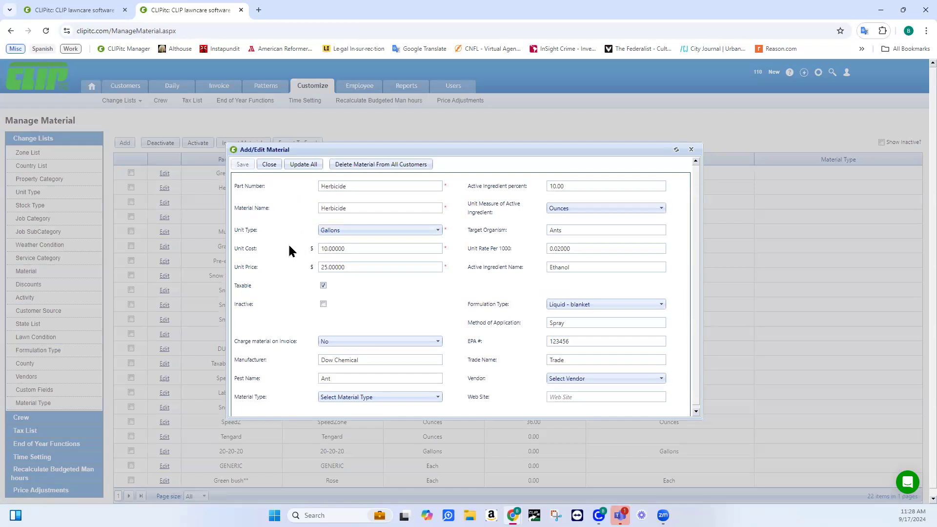
left_click(369, 249)
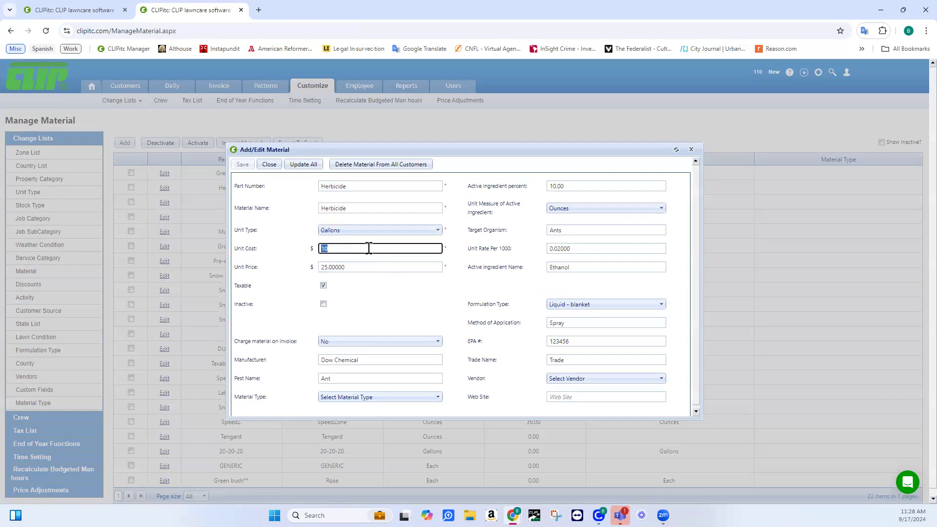
type("15")
left_click(361, 266)
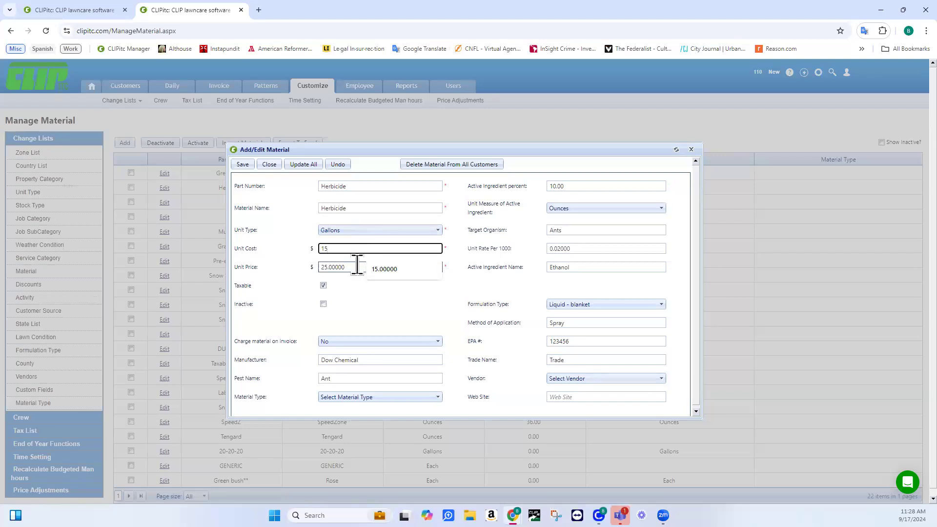
type("40")
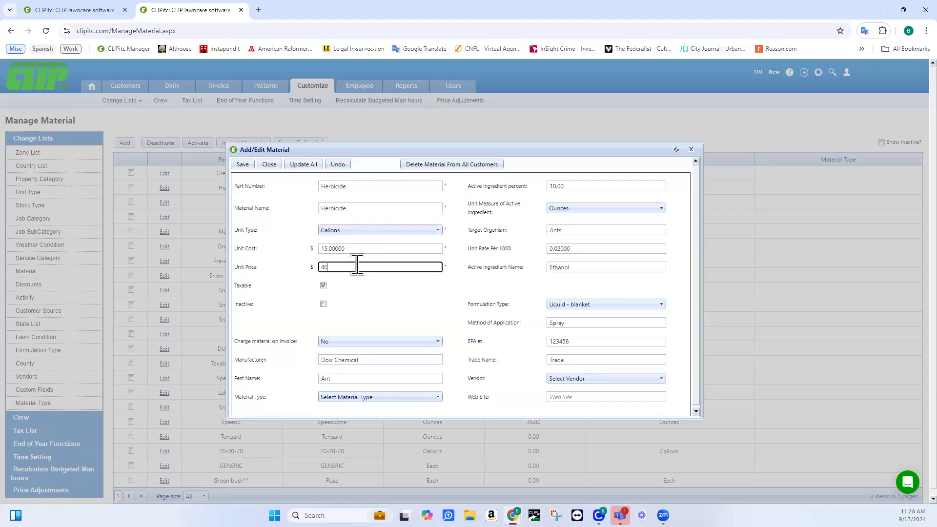
left_click(370, 292)
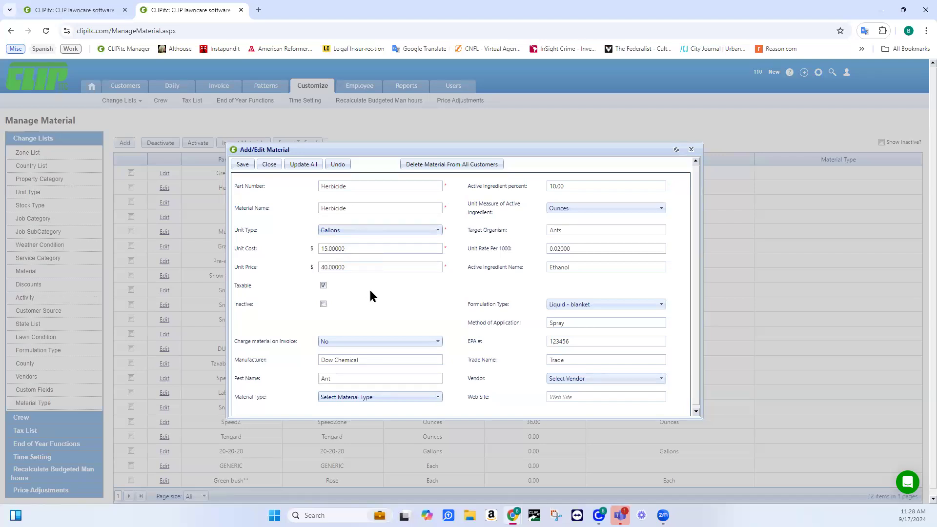
Save the Herbicide material, start its update for all jobs that use it but cancel at the confirmation, and close the material.
left_click(241, 163)
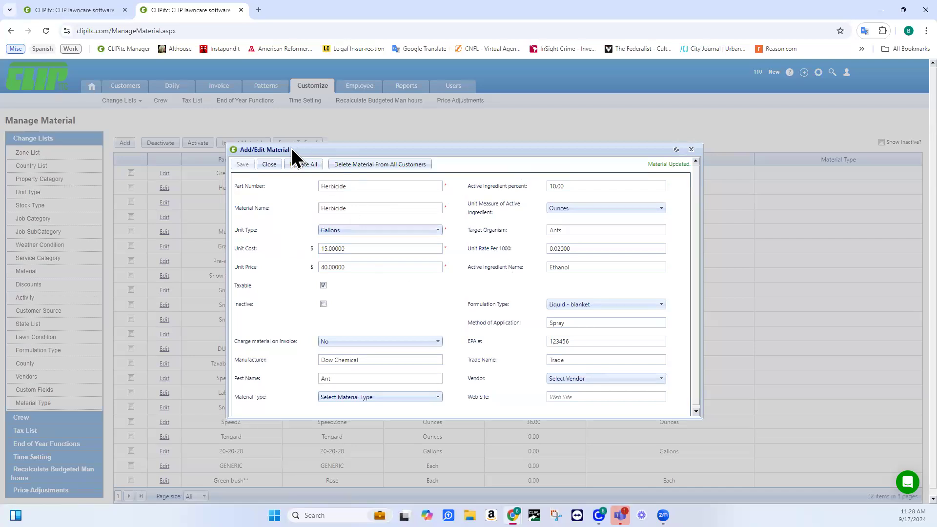
left_click(300, 165)
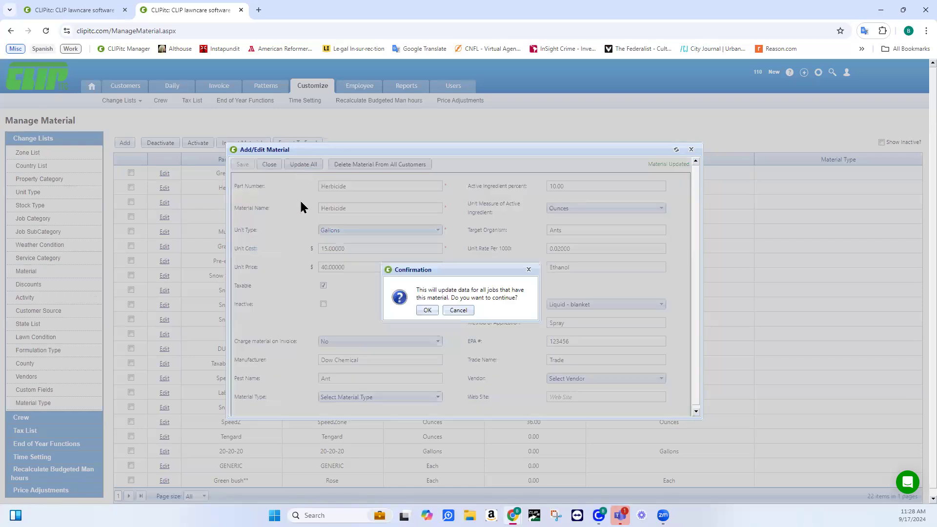
left_click(457, 313)
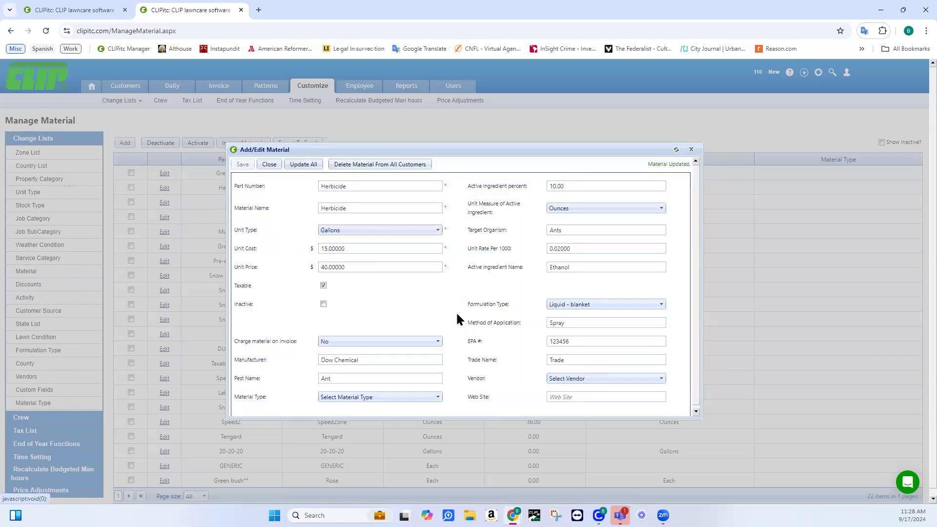
left_click(270, 165)
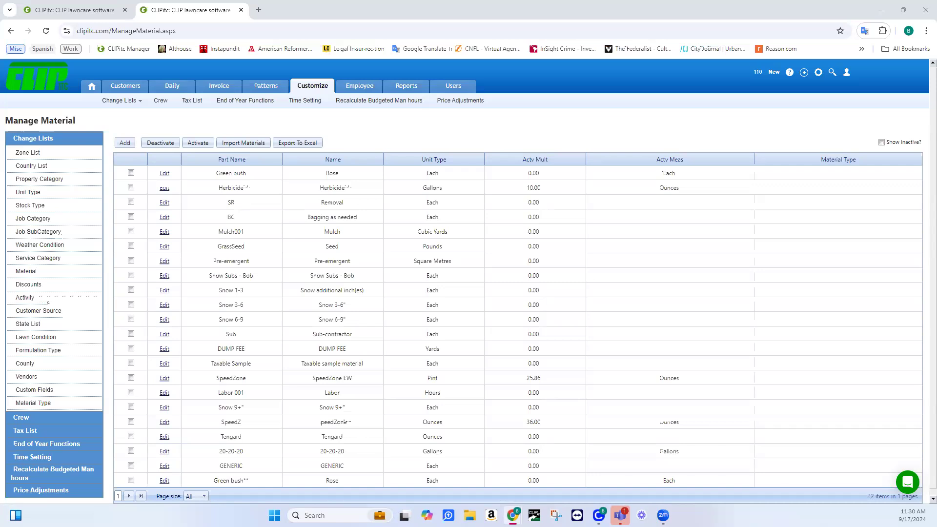
Open the Detail pattern job for editing and review its available status options without changing the status.
left_click(264, 92)
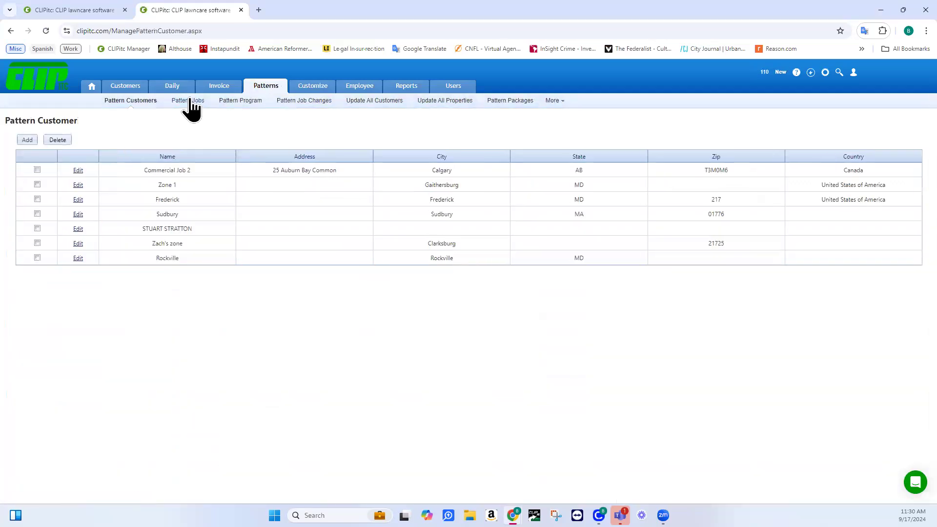
left_click(190, 100)
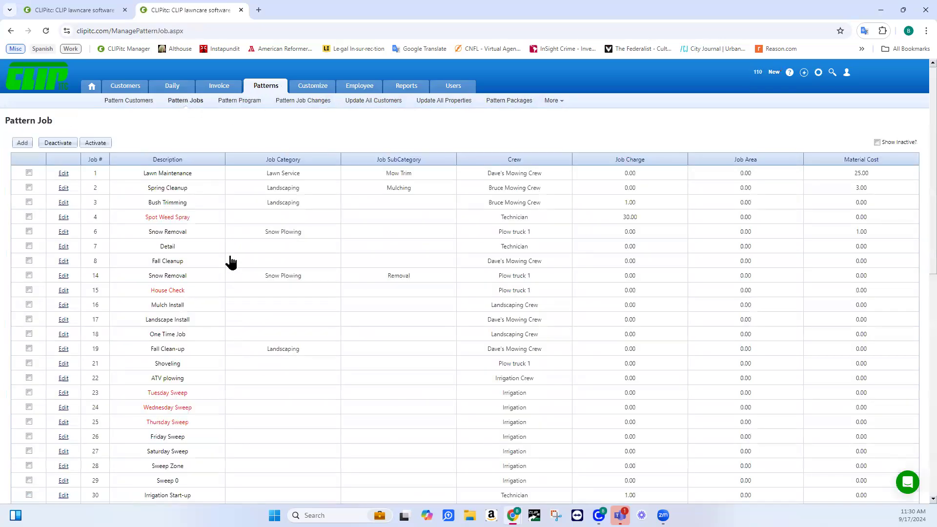
left_click(63, 248)
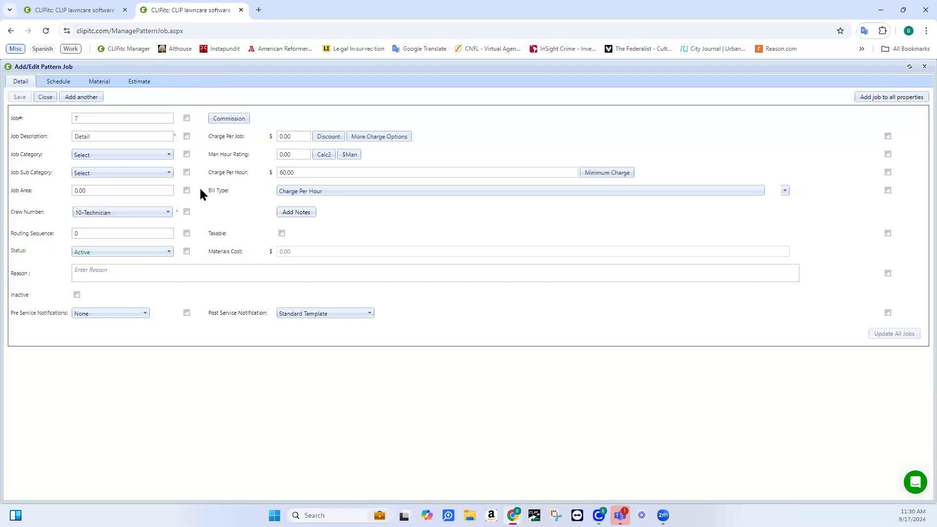
left_click(137, 257)
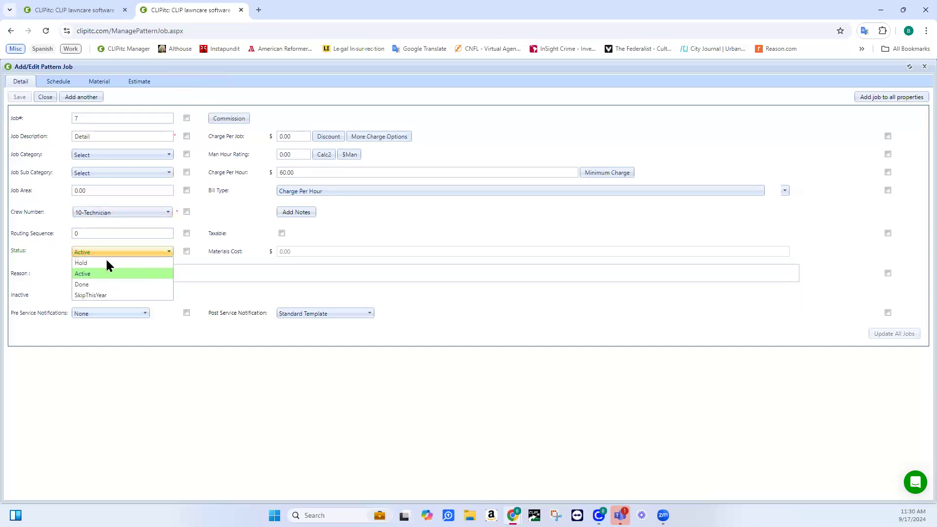
left_click(249, 220)
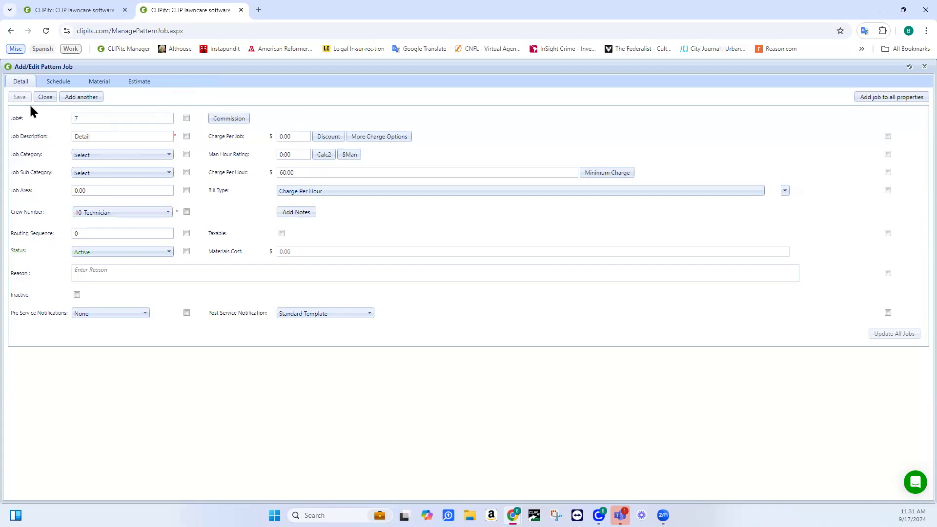
Open the CLIPitc help collection from the Adjust Schedule page, review the September and June 2024 training schedule, and close it.
left_click(69, 10)
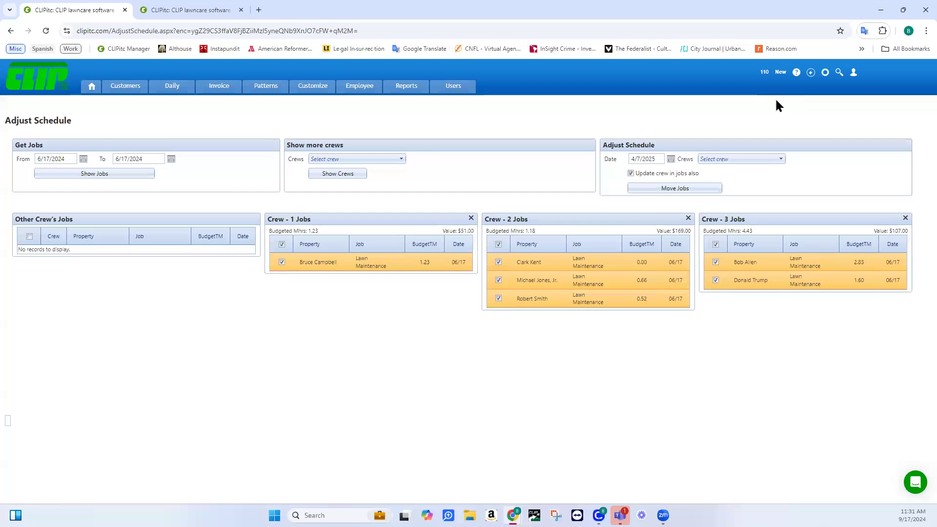
left_click(797, 72)
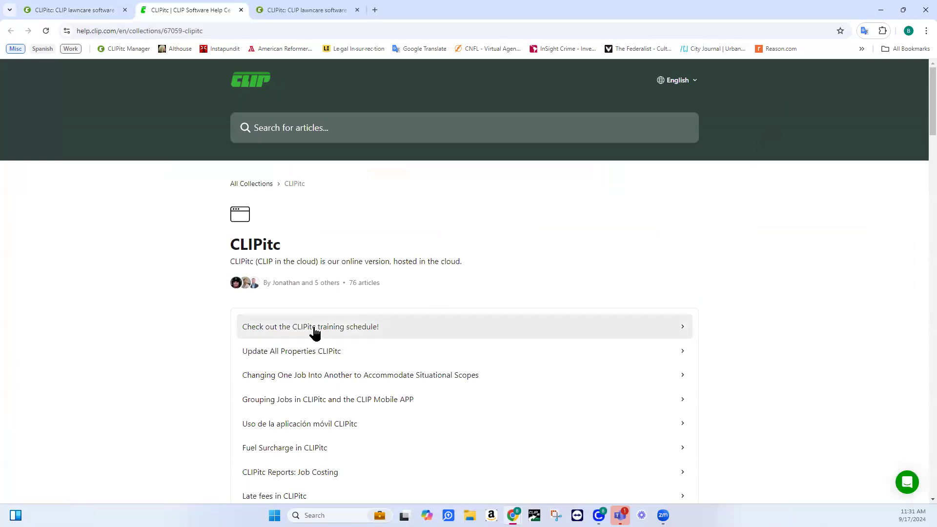
left_click(346, 331)
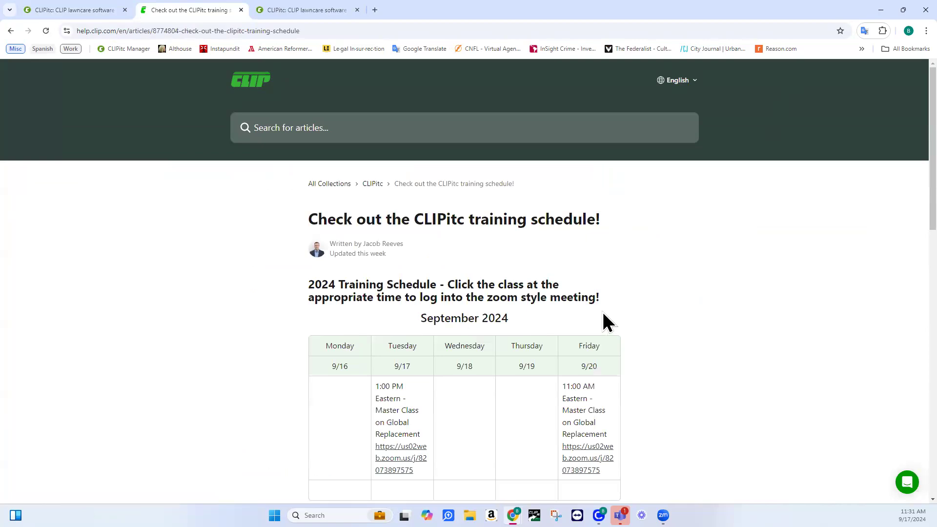
scroll(663, 318, "down", 2)
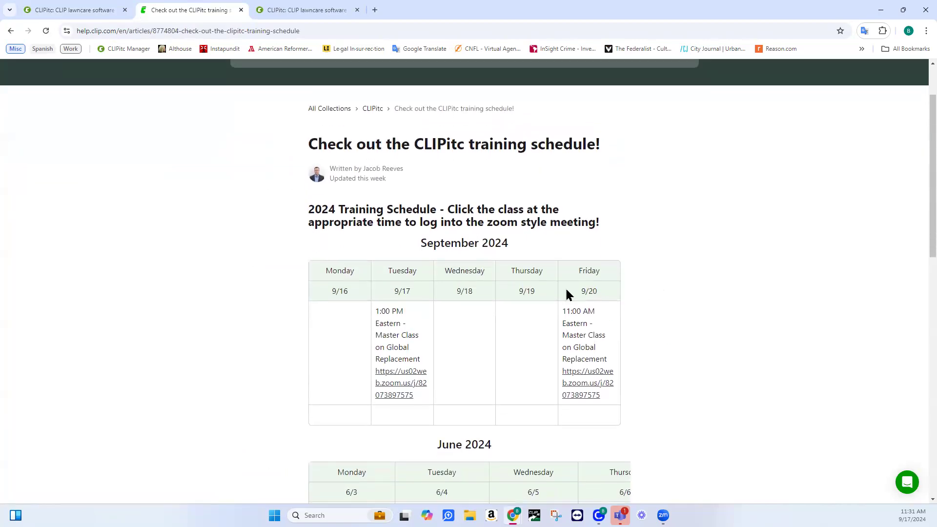
scroll(708, 321, "down", 4)
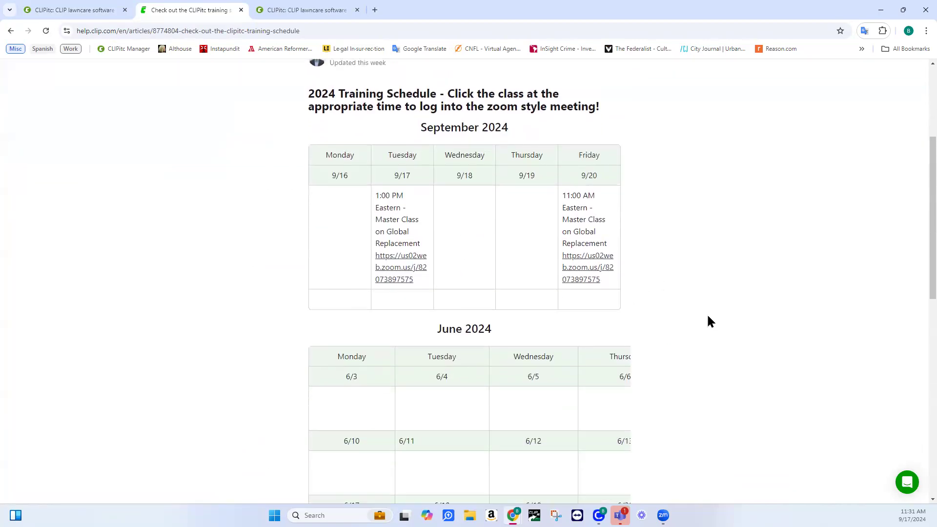
scroll(709, 320, "down", 2)
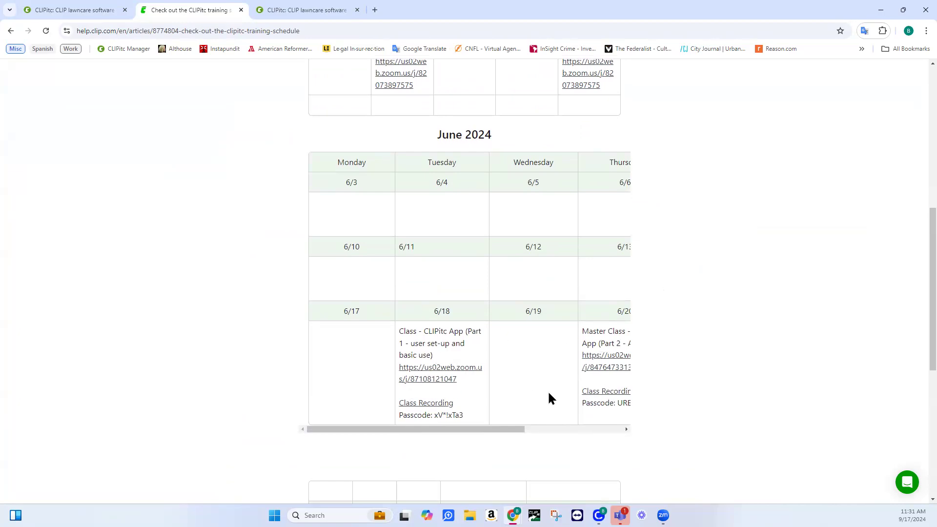
scroll(676, 334, "up", 2)
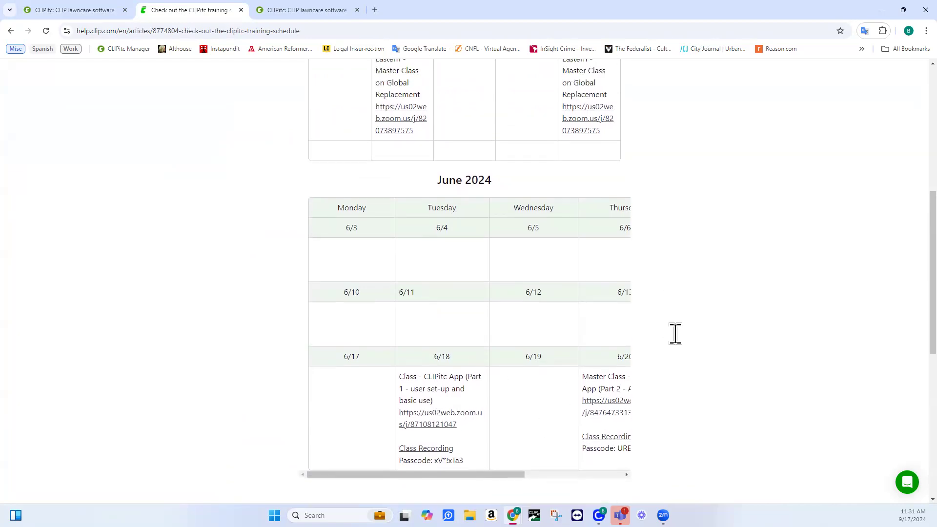
scroll(675, 333, "up", 1)
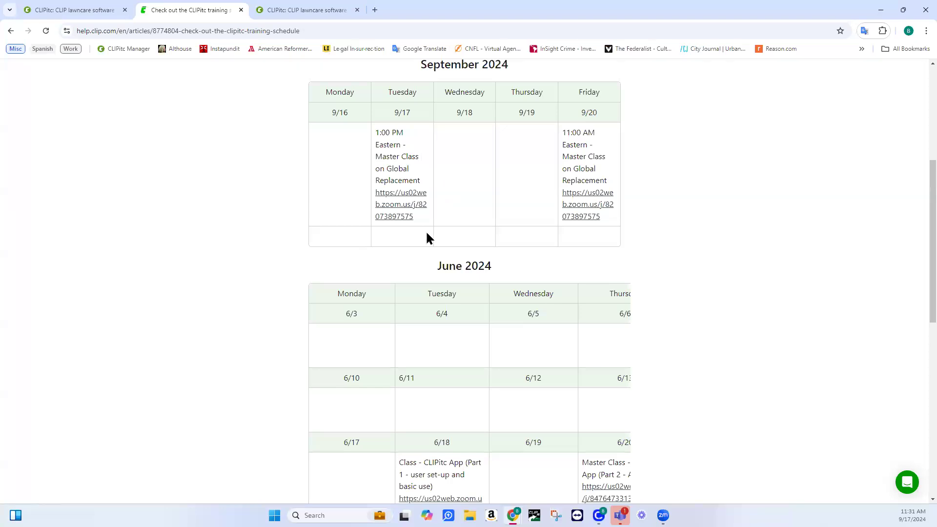
scroll(453, 315, "down", 2)
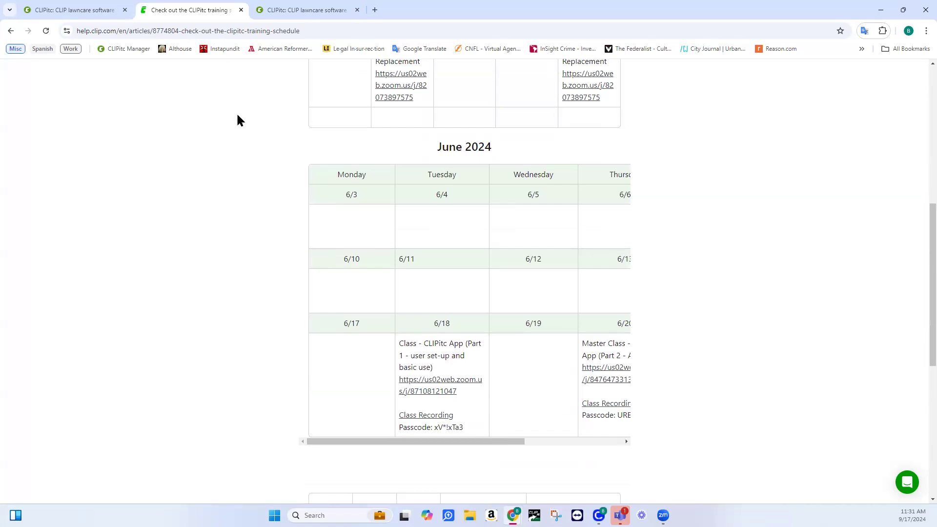
left_click(241, 10)
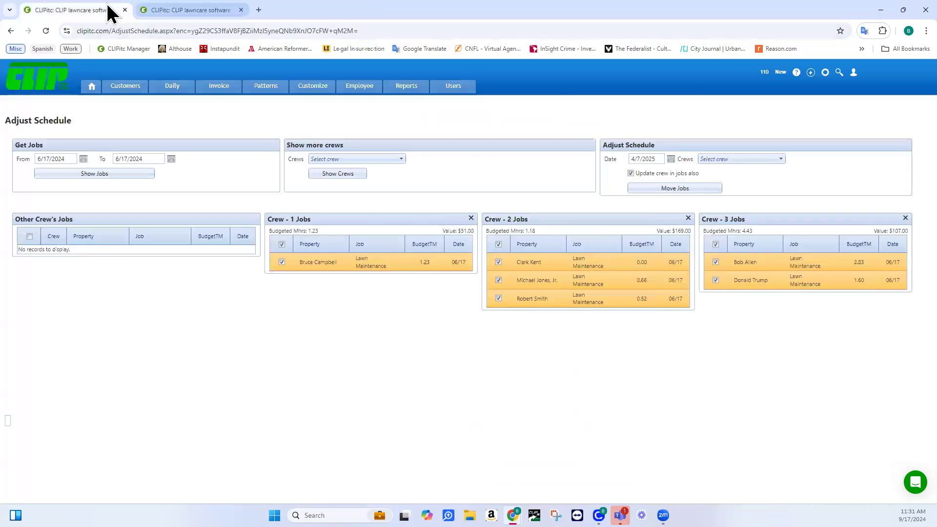
Reopen the CLIPitc help article collection from the Adjust Schedule page.
left_click(796, 72)
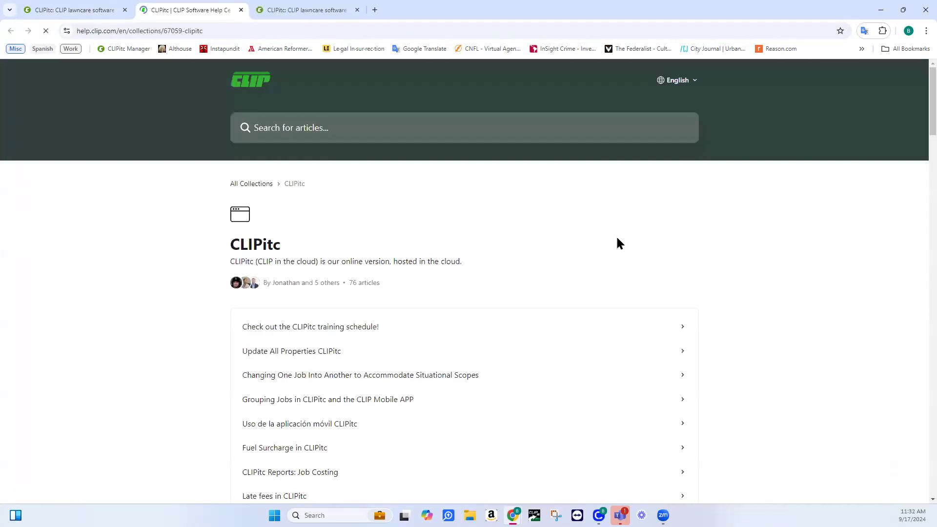